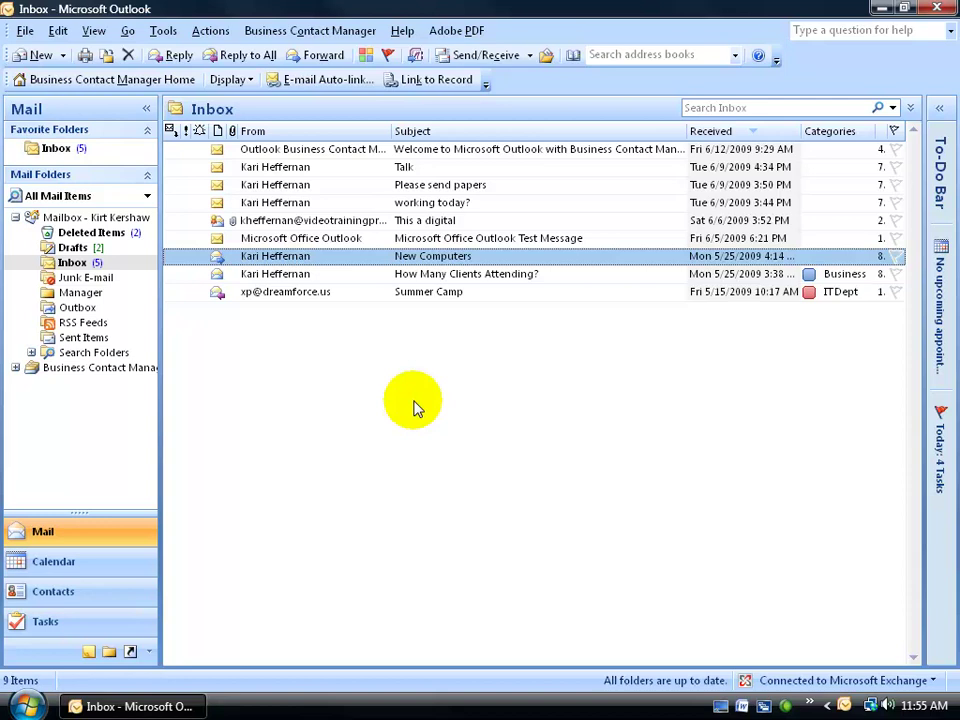
- Open Archive for the Inbox with cutoff date Mon 6/1/2009 and archive.pst as the file
click(62, 264)
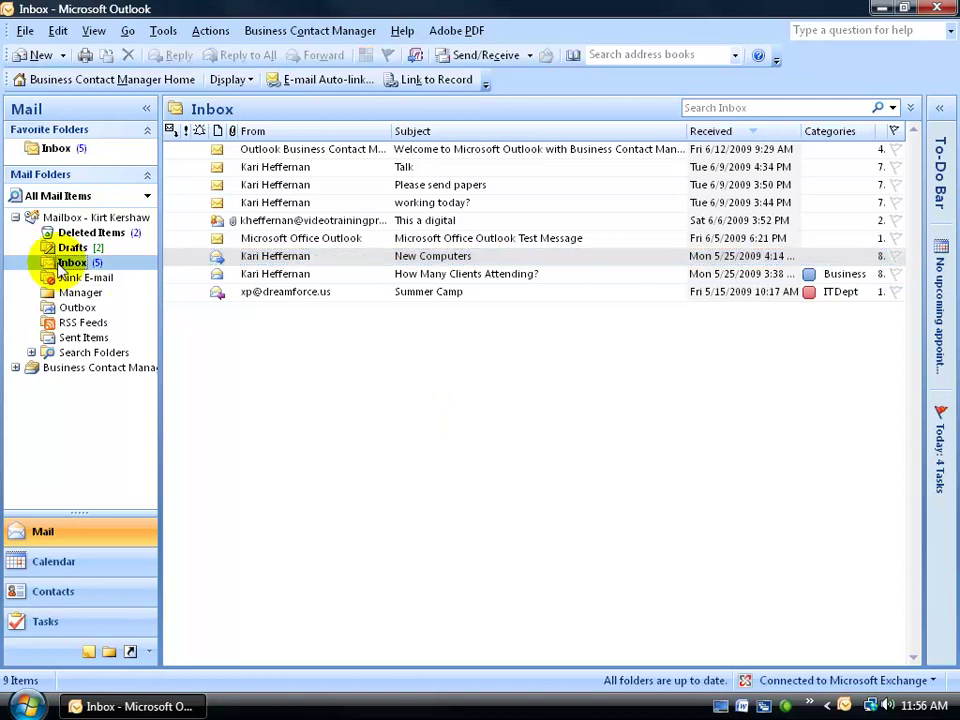
click(24, 31)
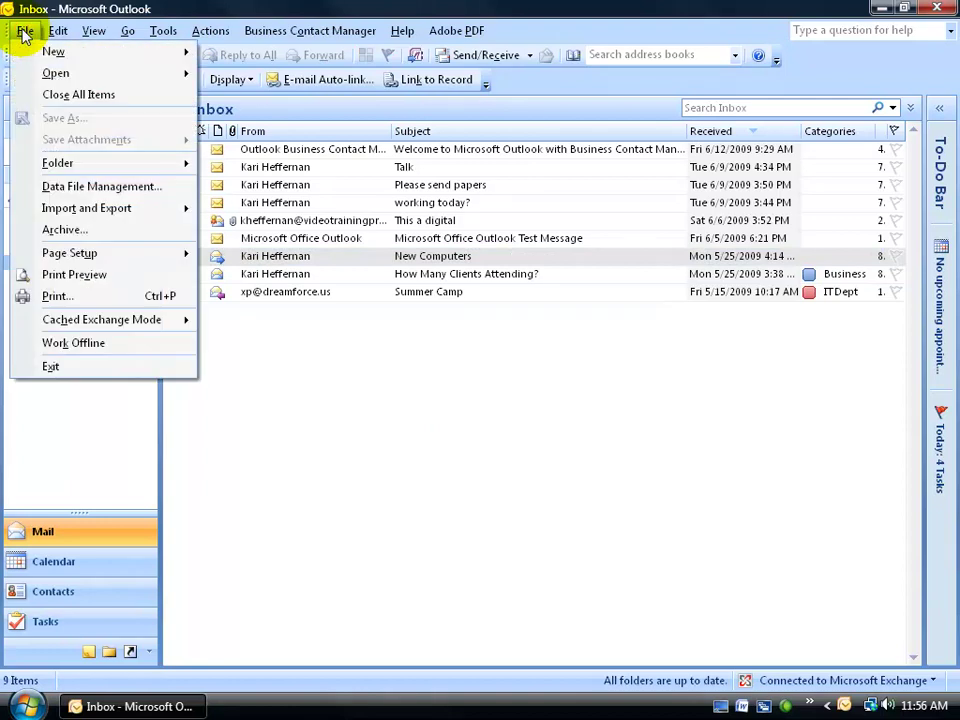
click(50, 229)
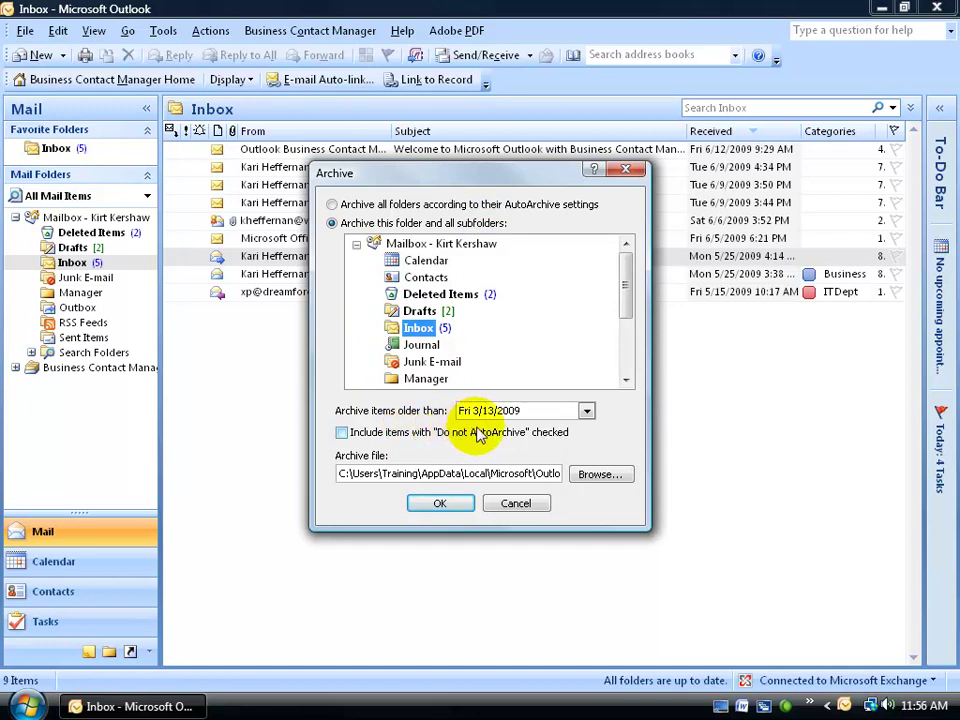
click(586, 411)
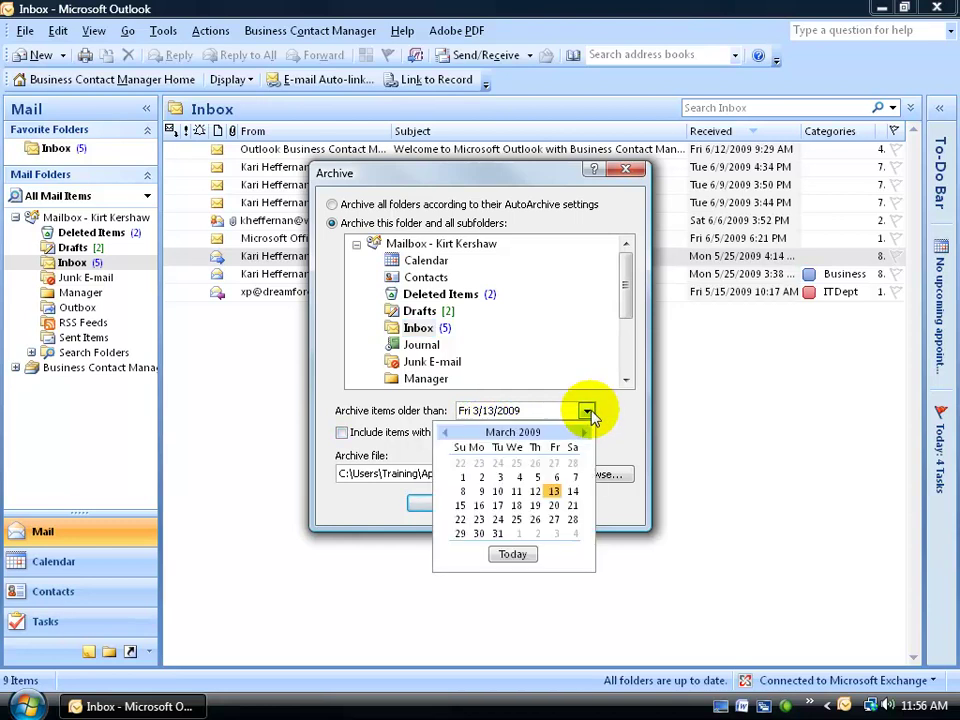
click(586, 432)
click(586, 432)
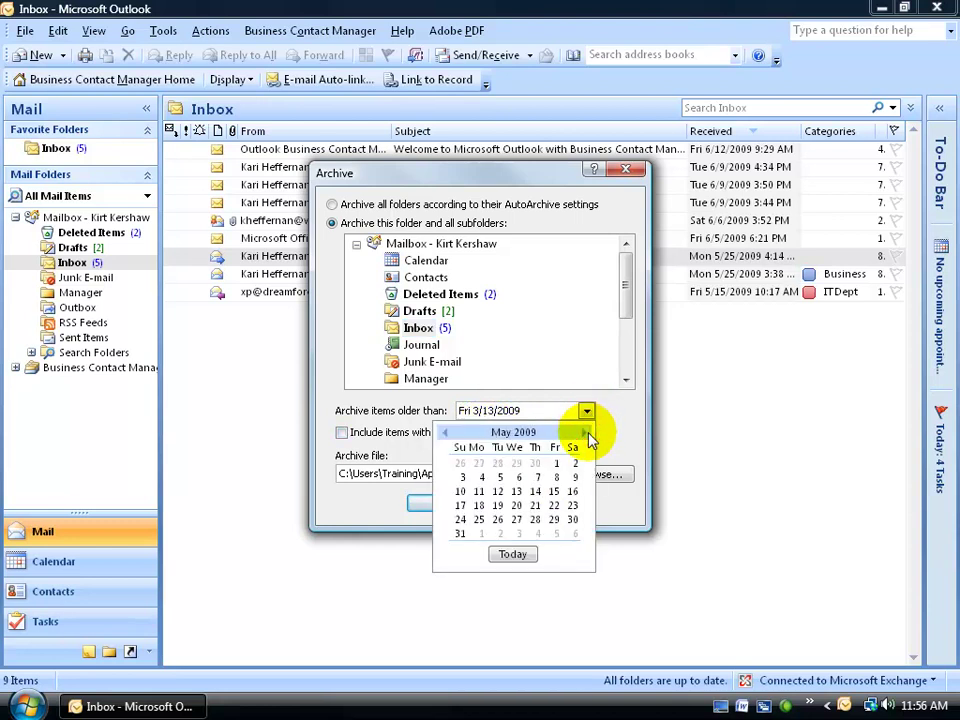
click(481, 533)
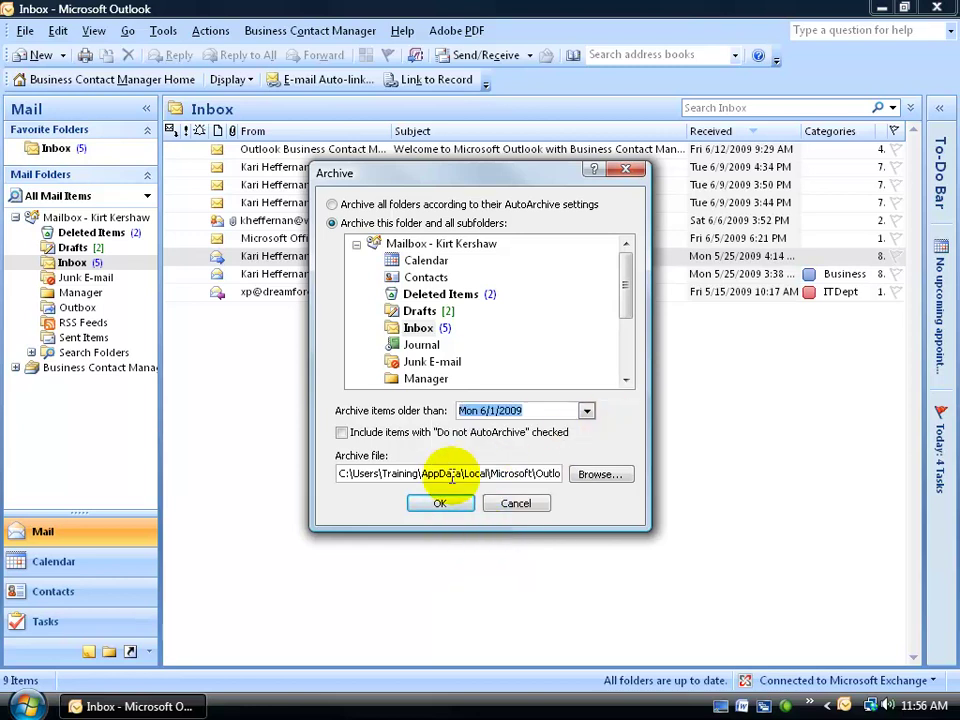
drag(452, 477, 583, 476)
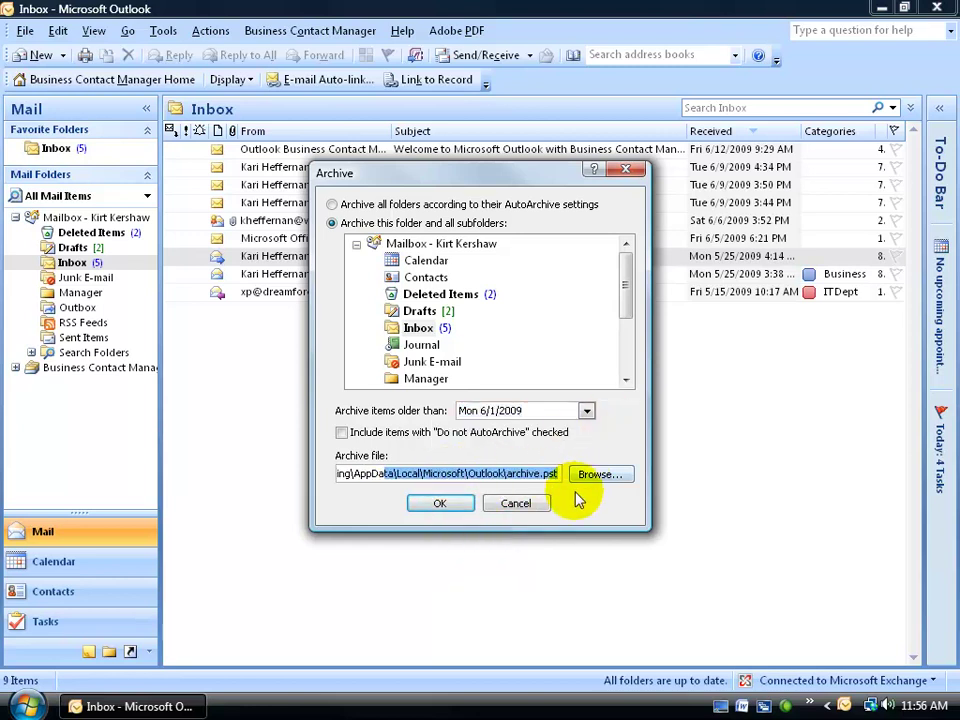
- Confirm archive.pst as the archive file and run the Inbox archive
click(600, 475)
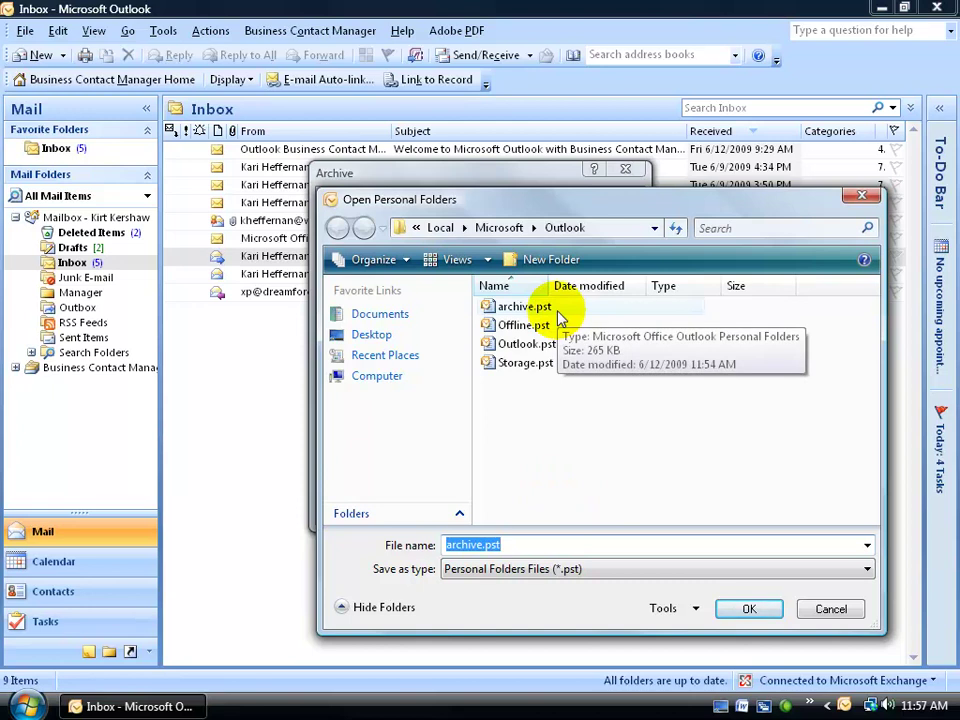
click(730, 607)
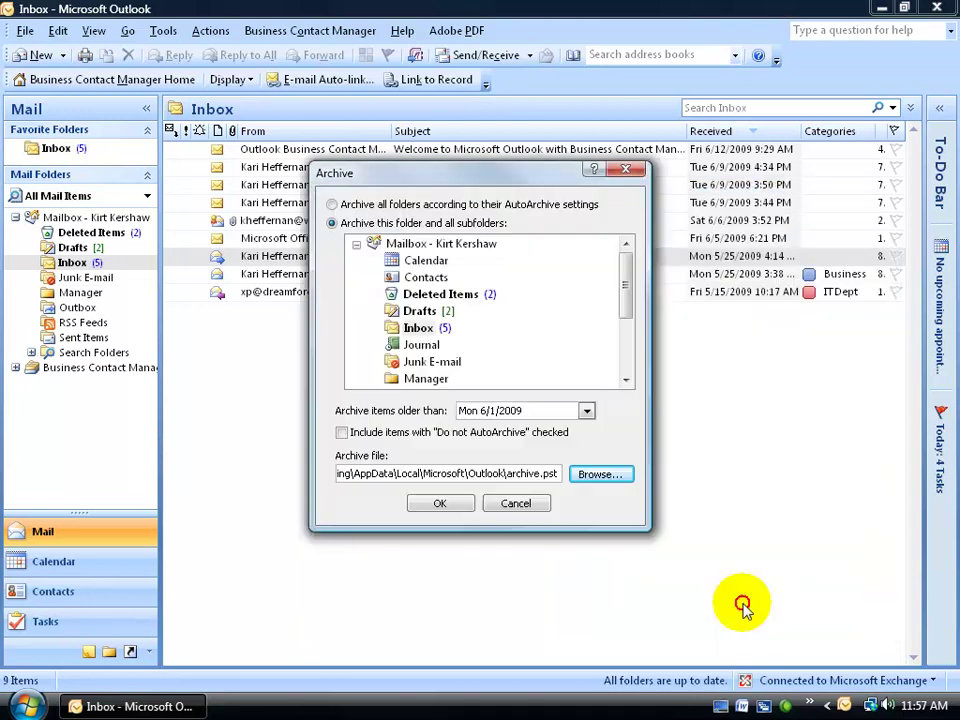
click(465, 507)
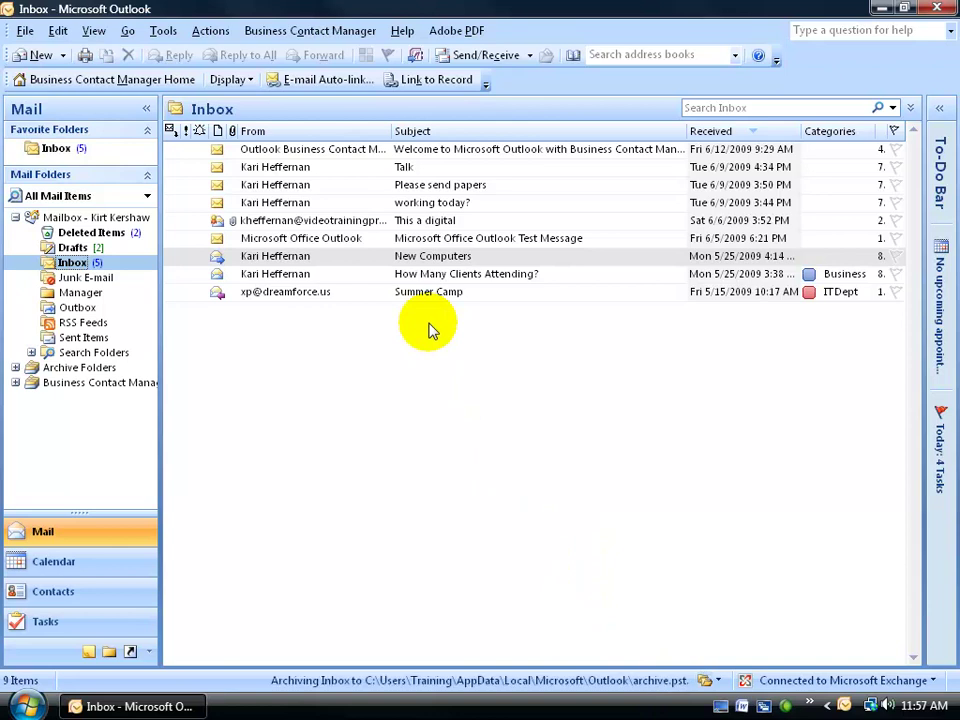
- Expand Archive Folders and view its Inbox with 'How Many Clients Attending?' and 'Summer Camp'
click(15, 368)
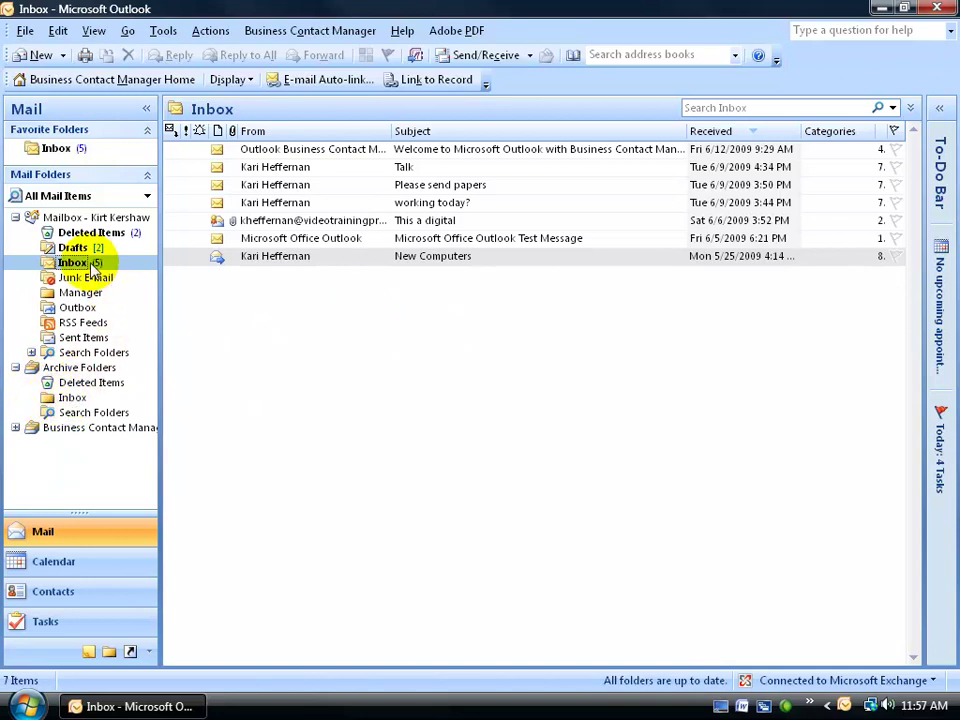
click(60, 400)
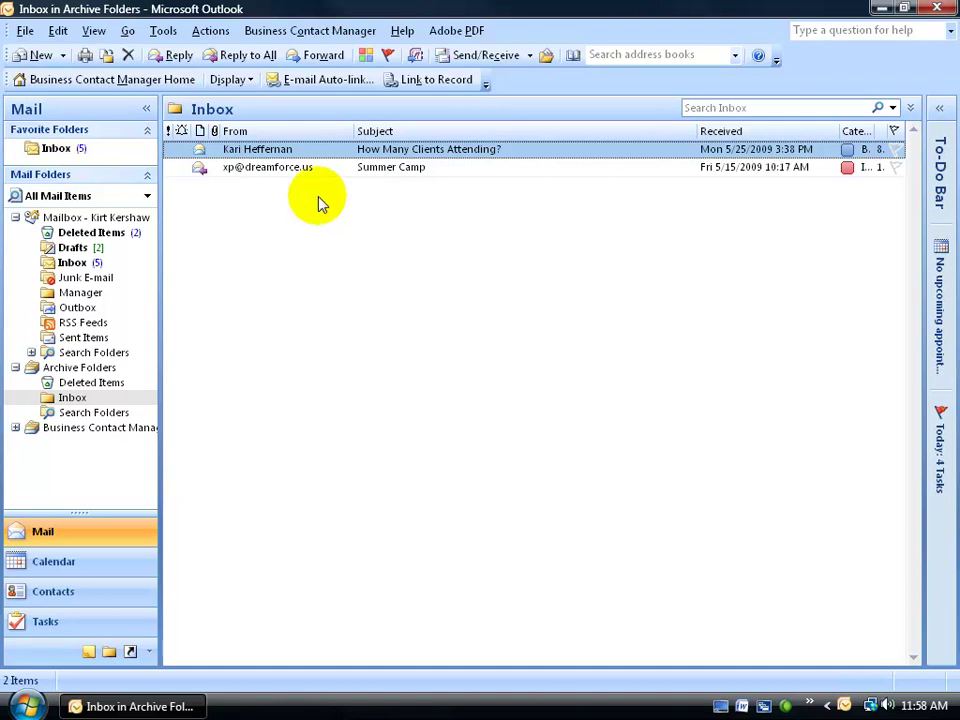
- Review the AutoArchive settings (6 Months, archive.pst) in Tools > Options > Other, then cancel
click(160, 32)
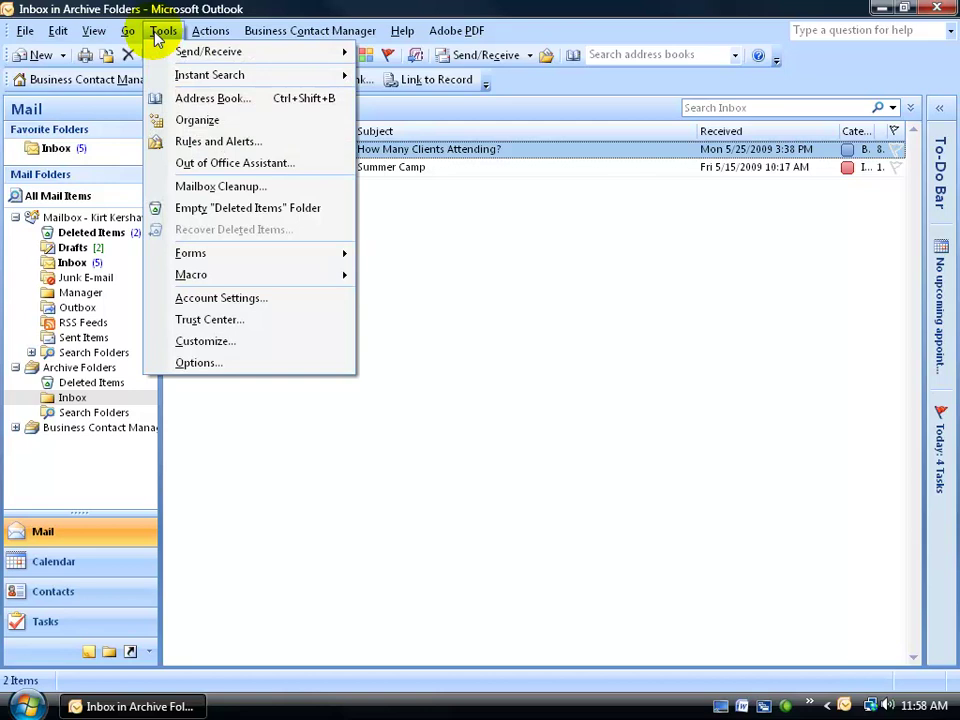
click(198, 362)
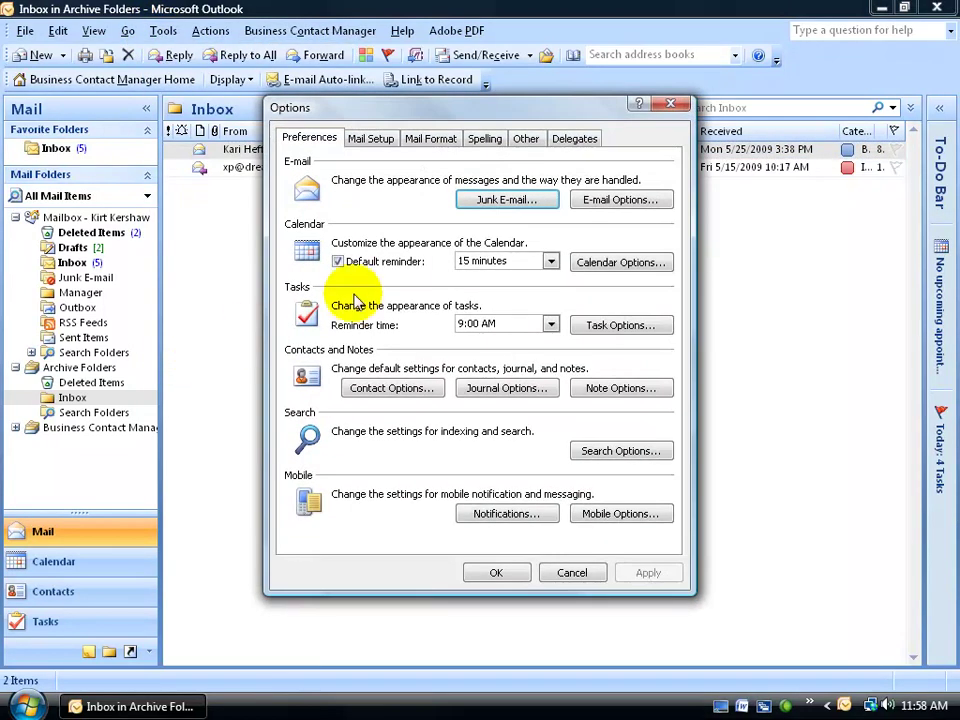
click(536, 138)
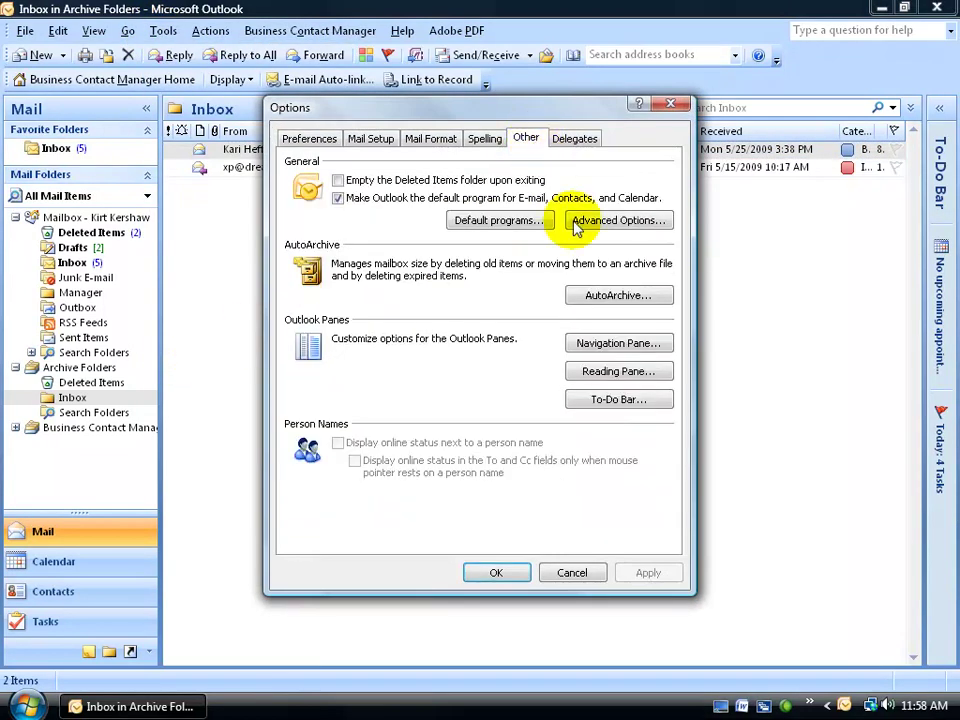
click(612, 297)
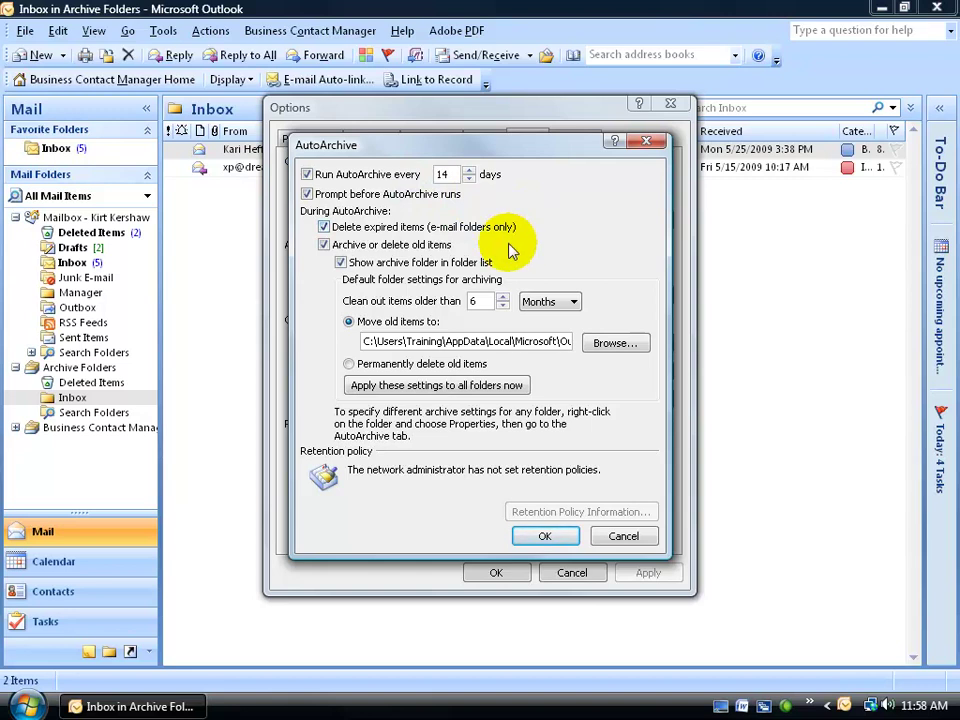
click(575, 302)
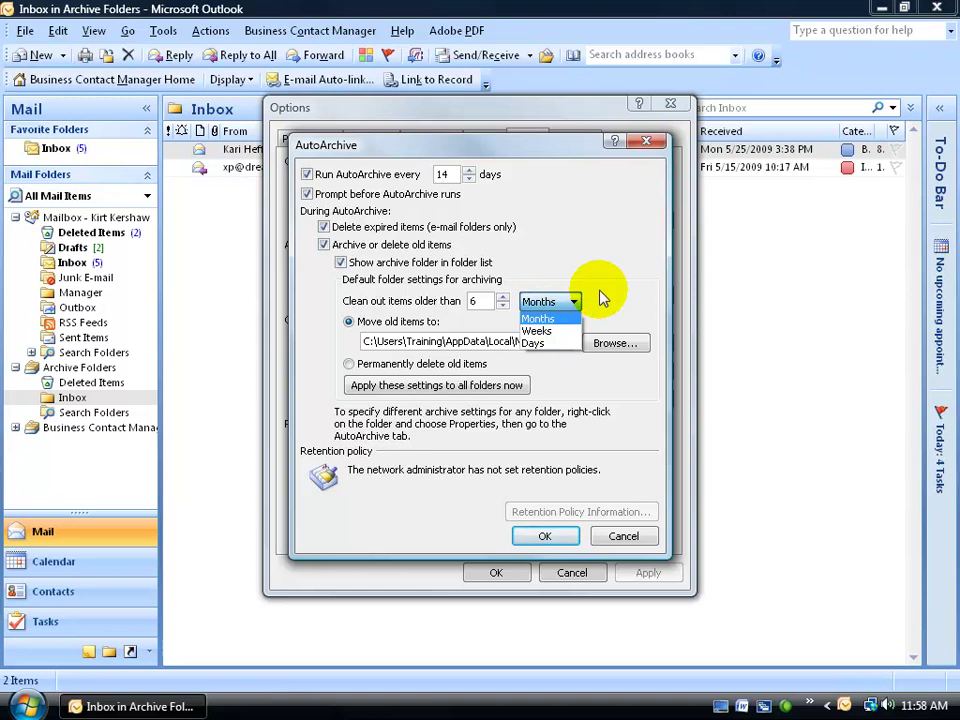
click(603, 298)
drag(561, 341, 600, 343)
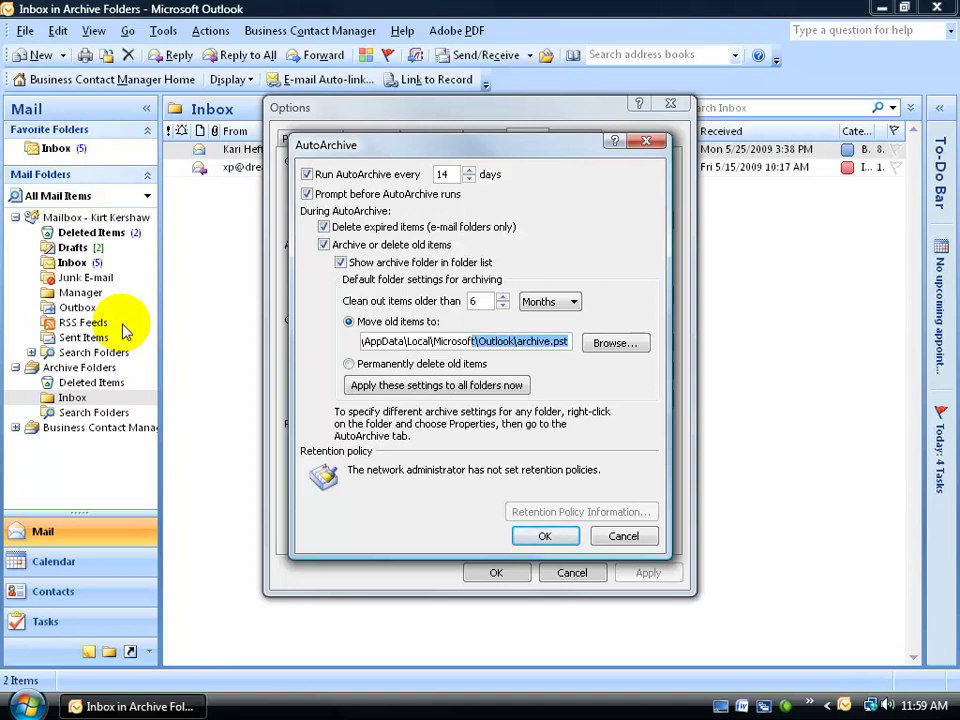
click(623, 536)
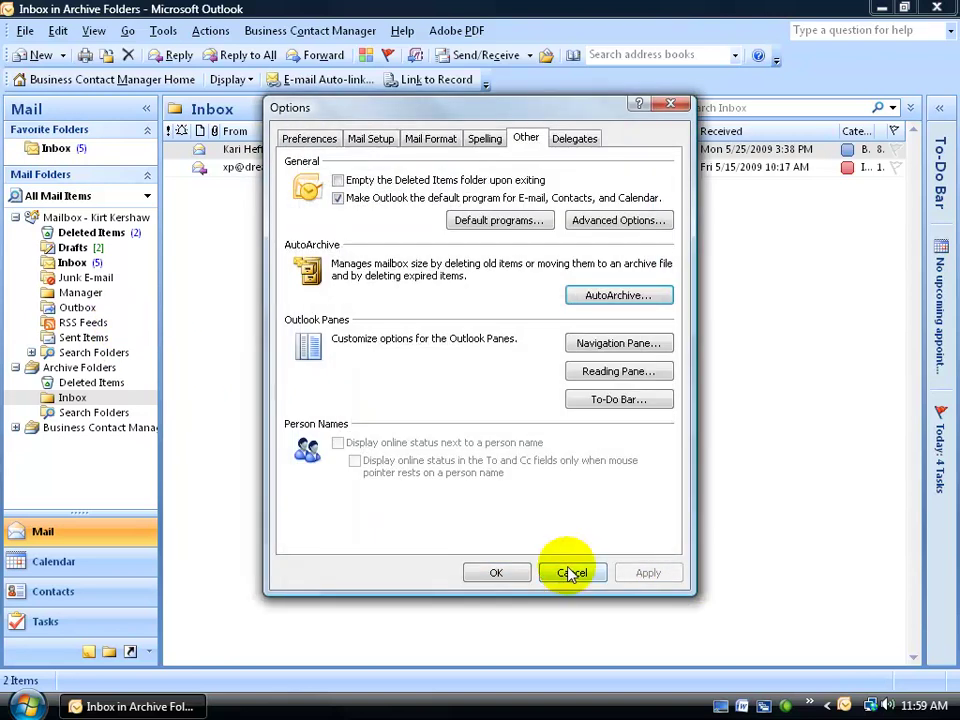
click(570, 572)
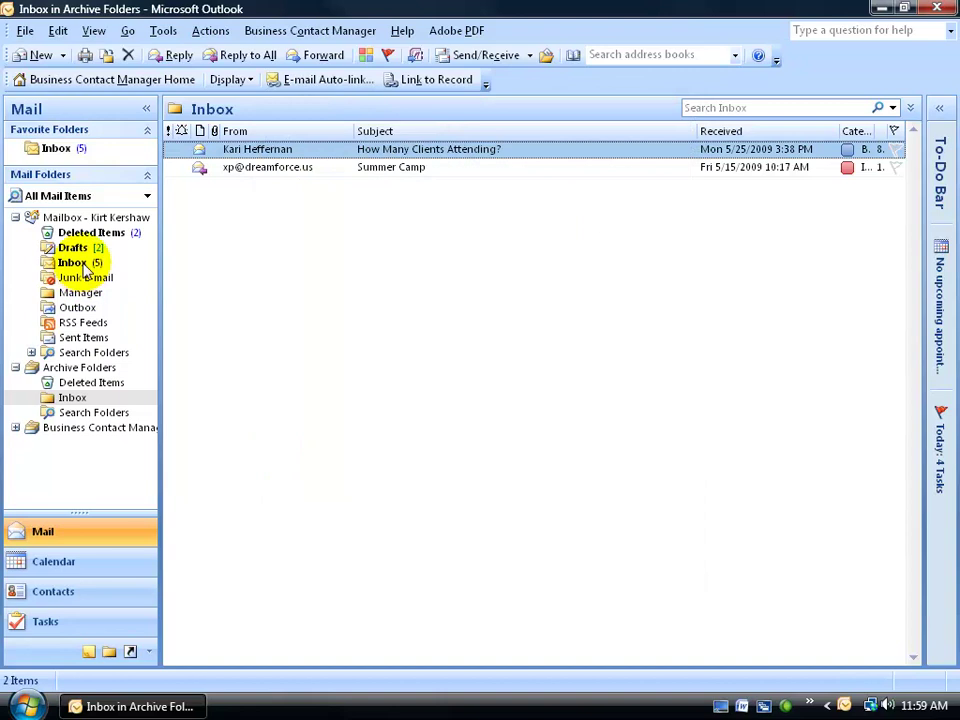
right_click(85, 266)
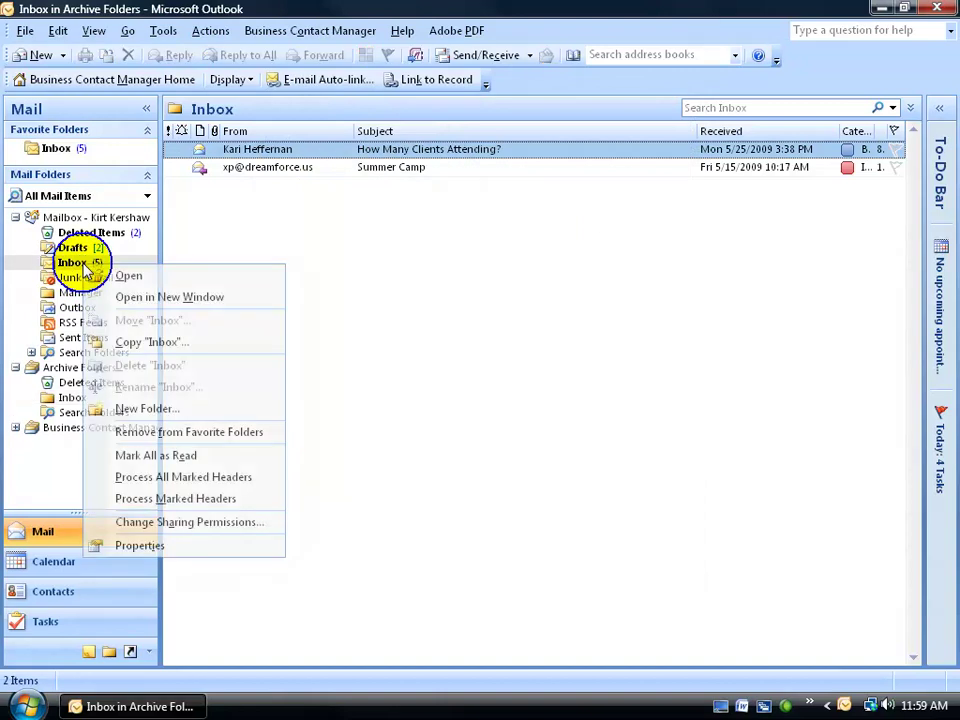
click(165, 549)
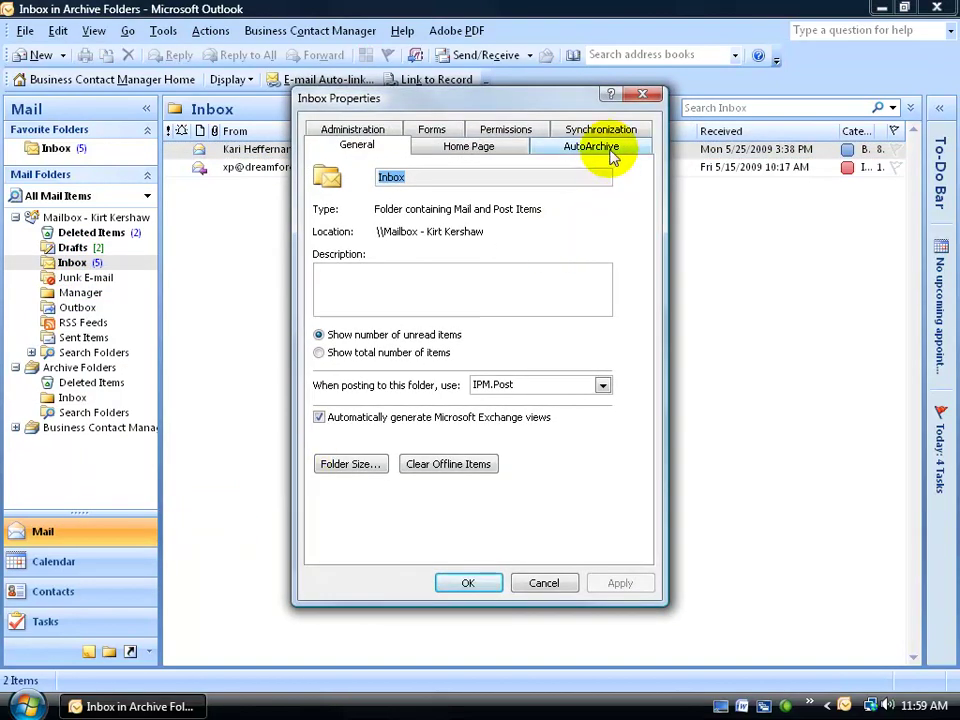
click(610, 156)
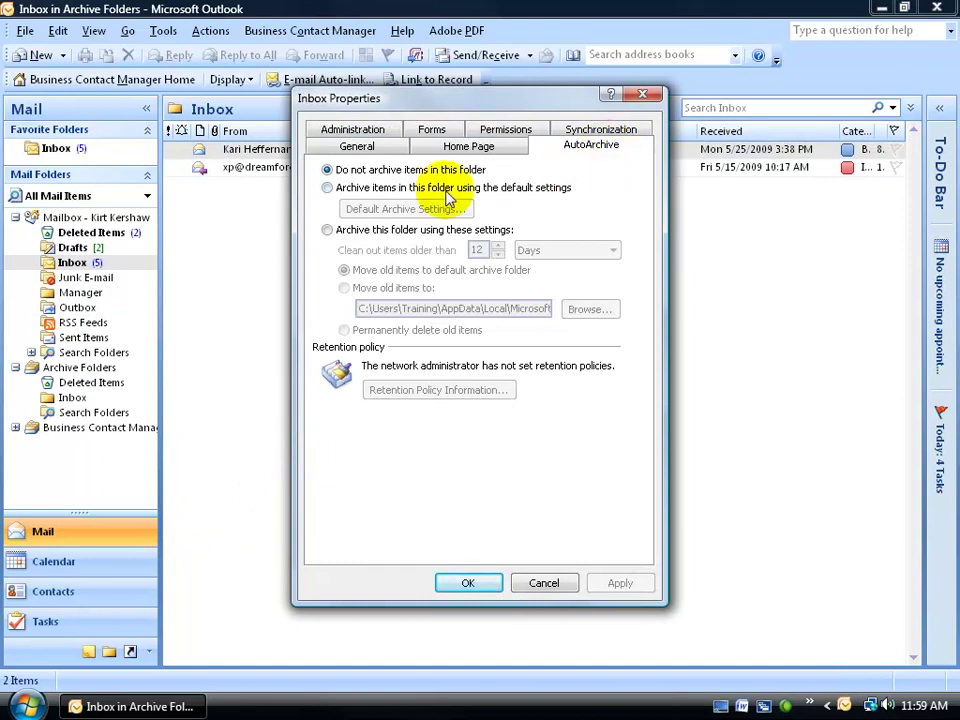
click(328, 190)
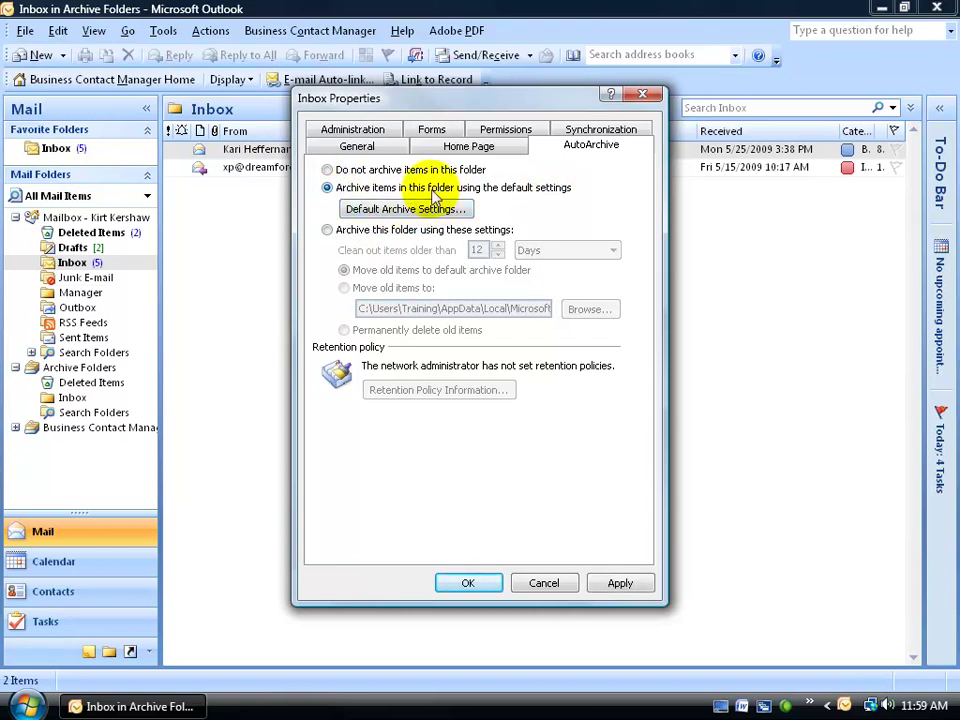
click(410, 209)
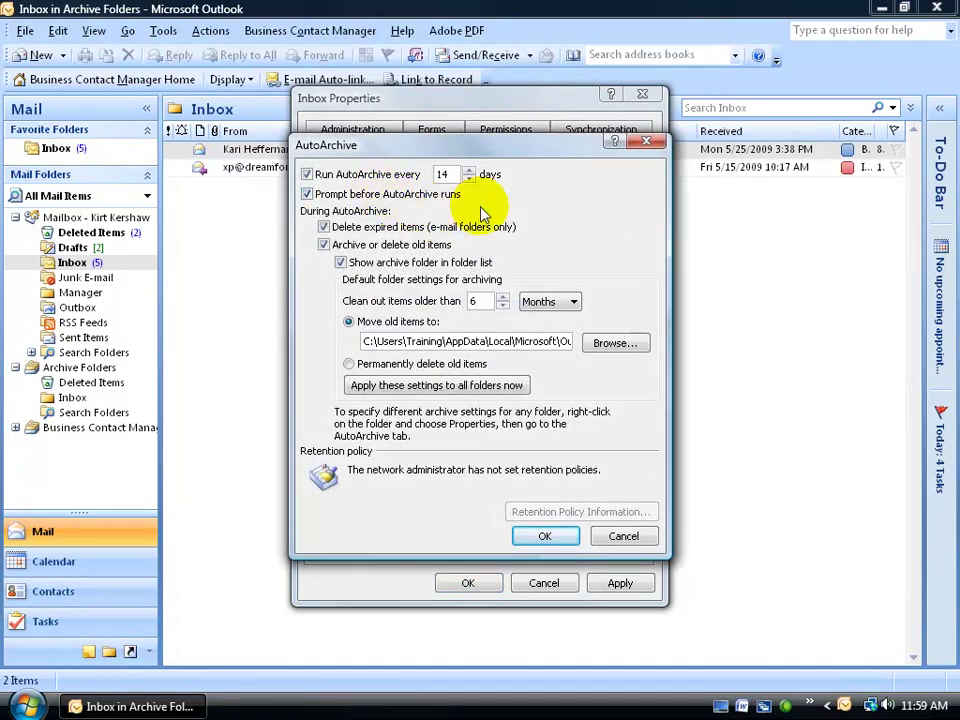
click(626, 537)
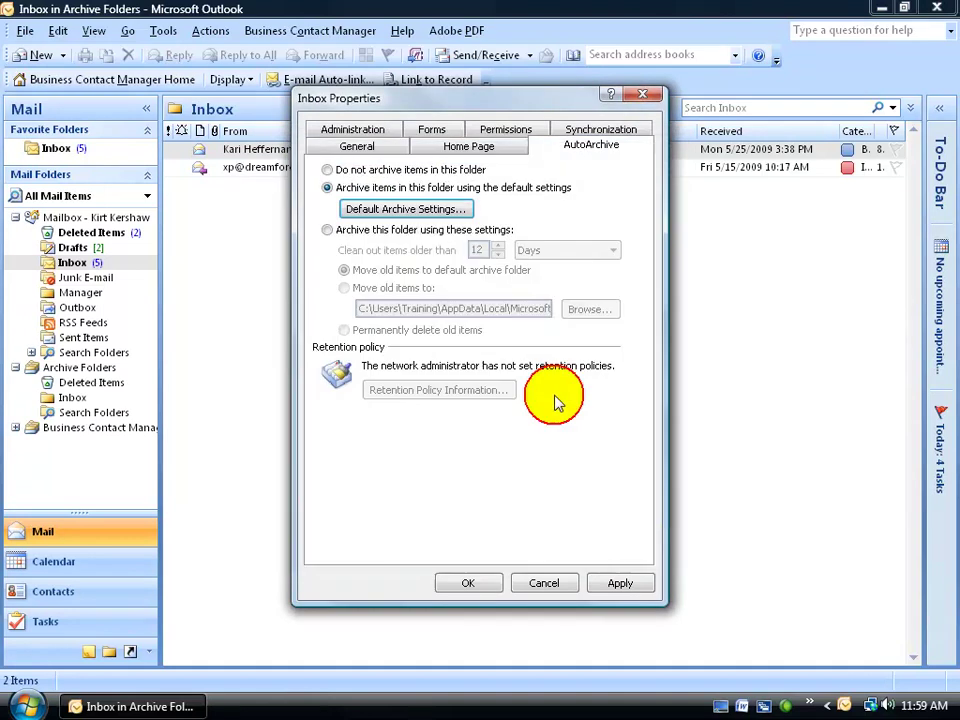
click(336, 232)
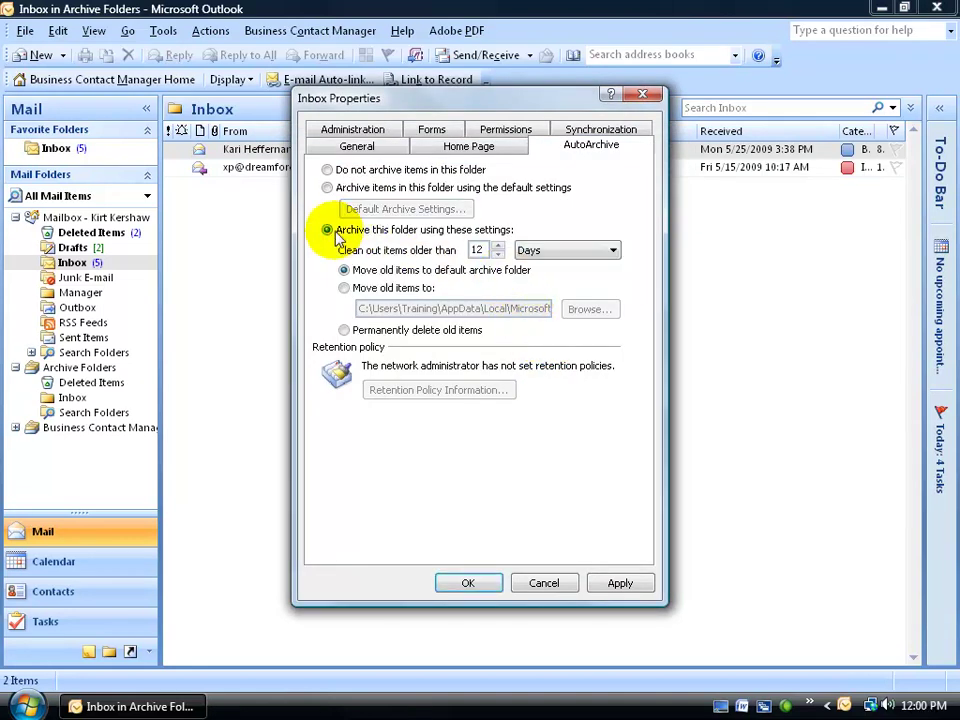
click(498, 256)
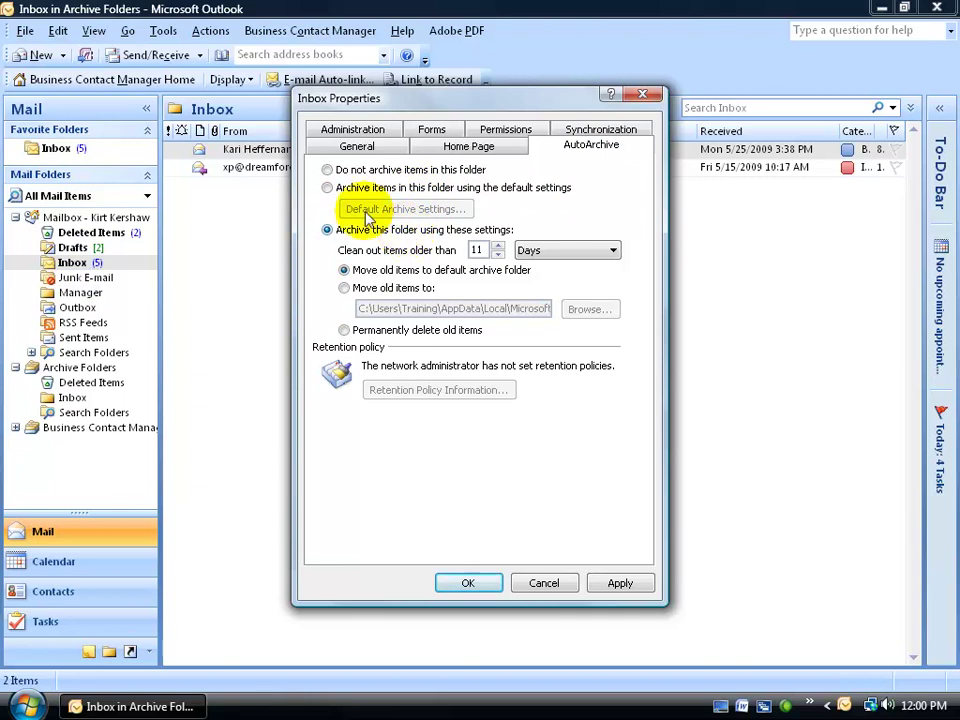
click(329, 188)
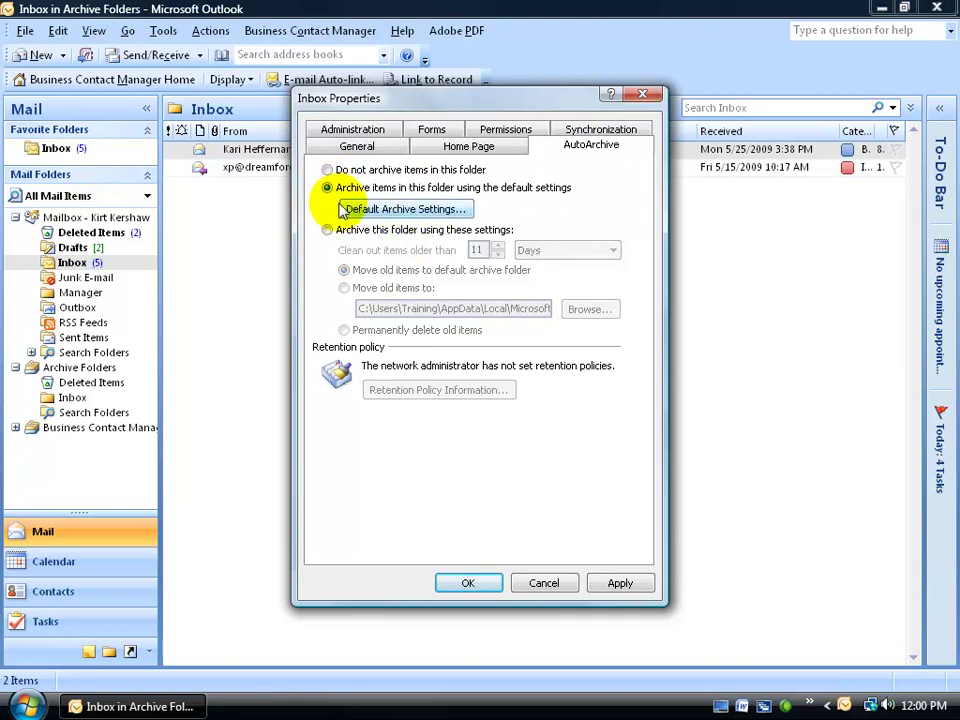
click(544, 583)
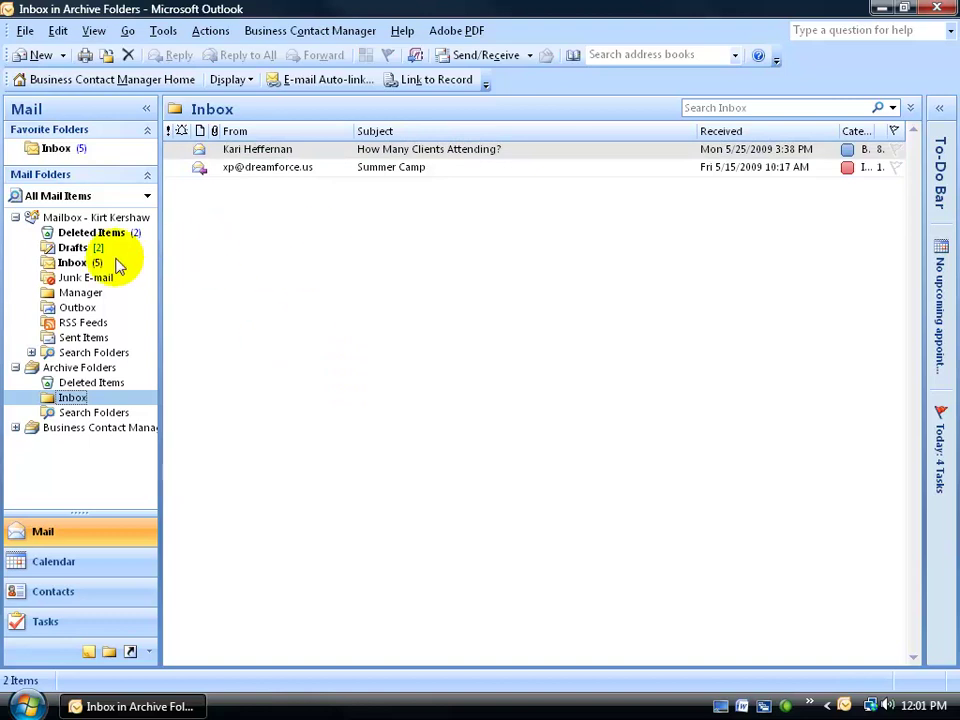
- Move the Summer Camp message from the archive Inbox into the mailbox Inbox
drag(275, 172, 97, 266)
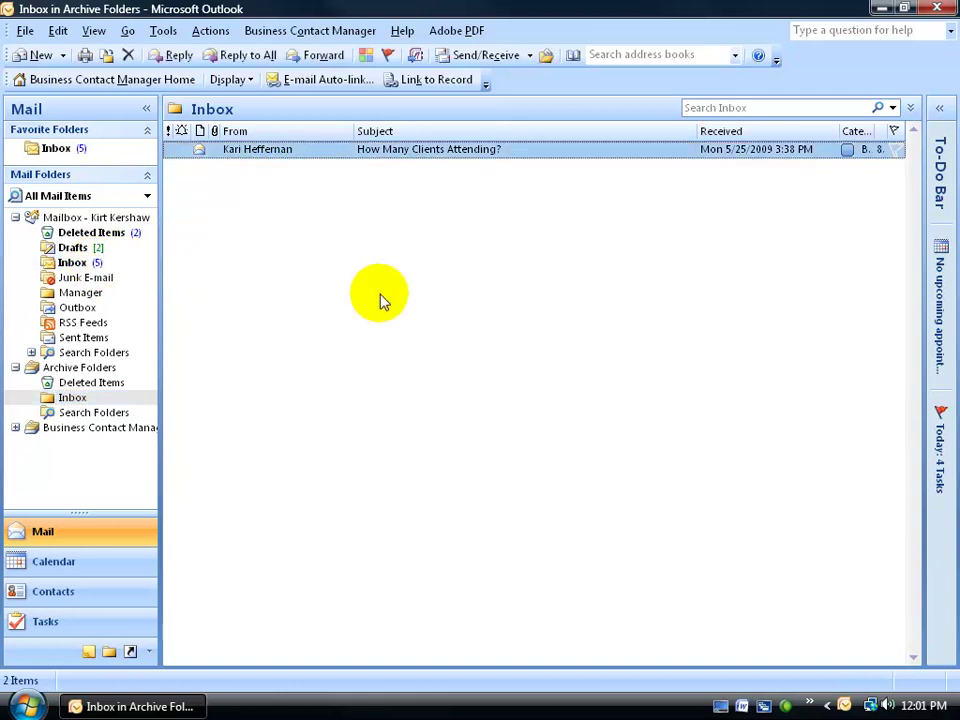
click(58, 31)
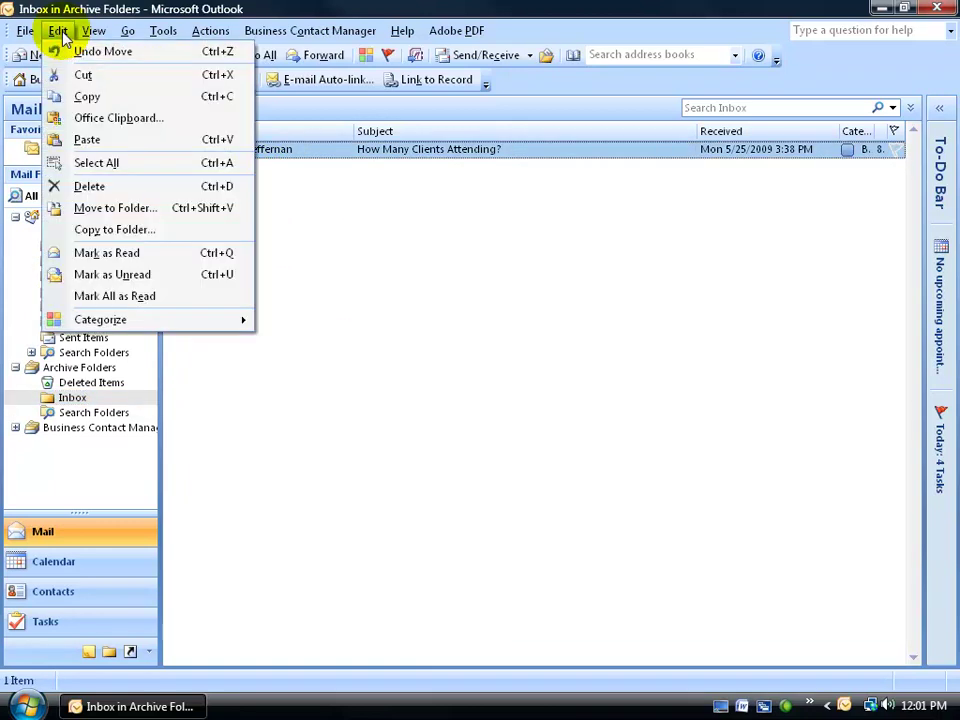
- Undo the Summer Camp move, then close the Archive Folders data file
click(62, 50)
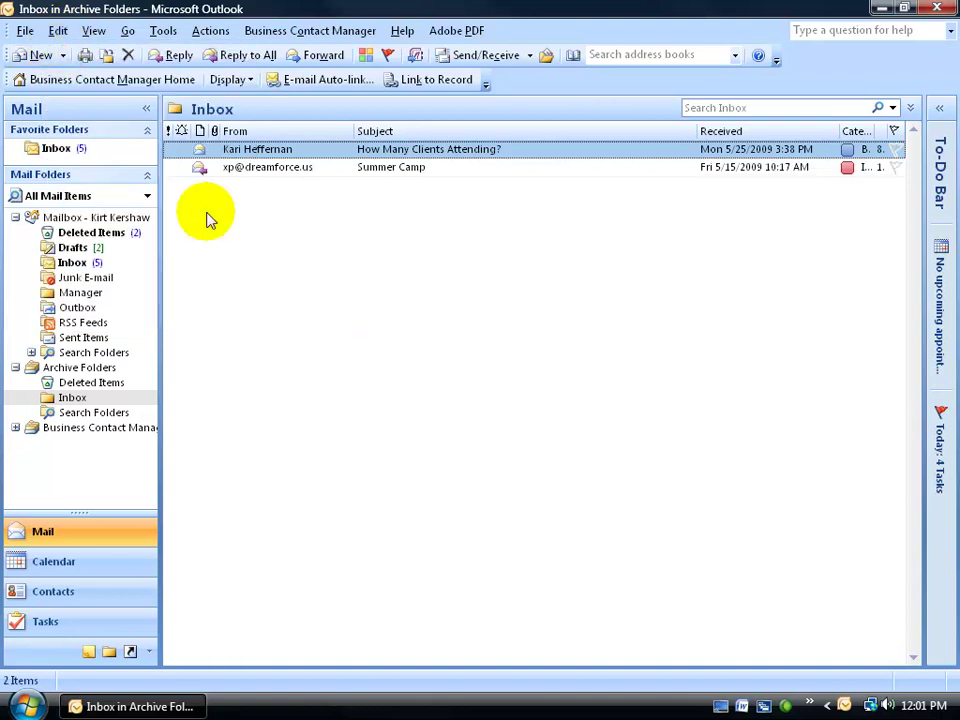
click(25, 31)
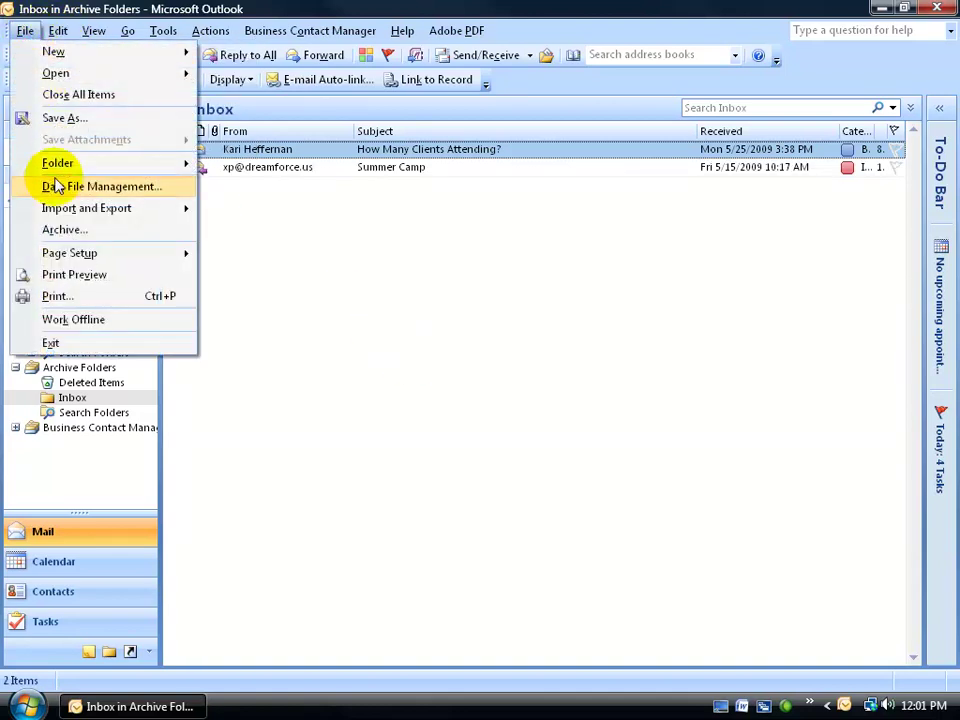
mouse_move(59, 207)
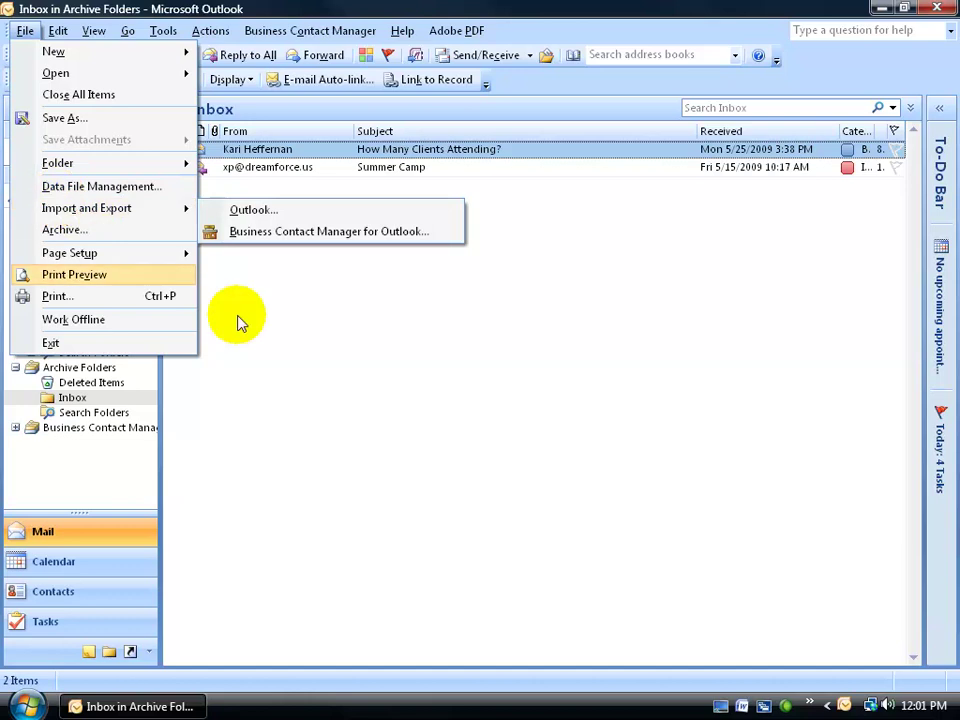
click(499, 420)
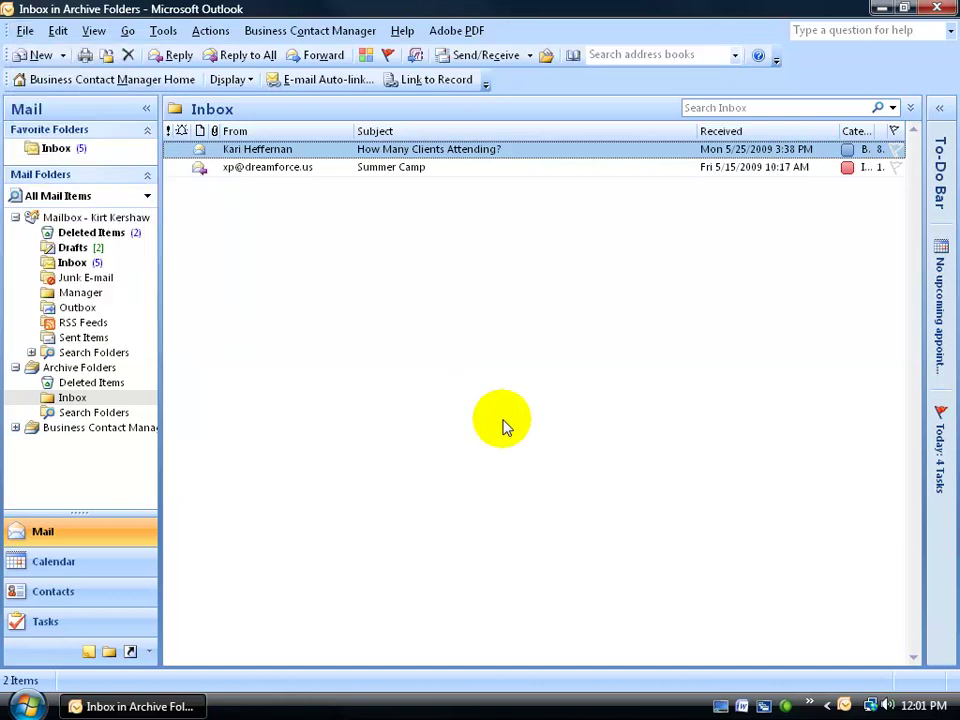
right_click(90, 369)
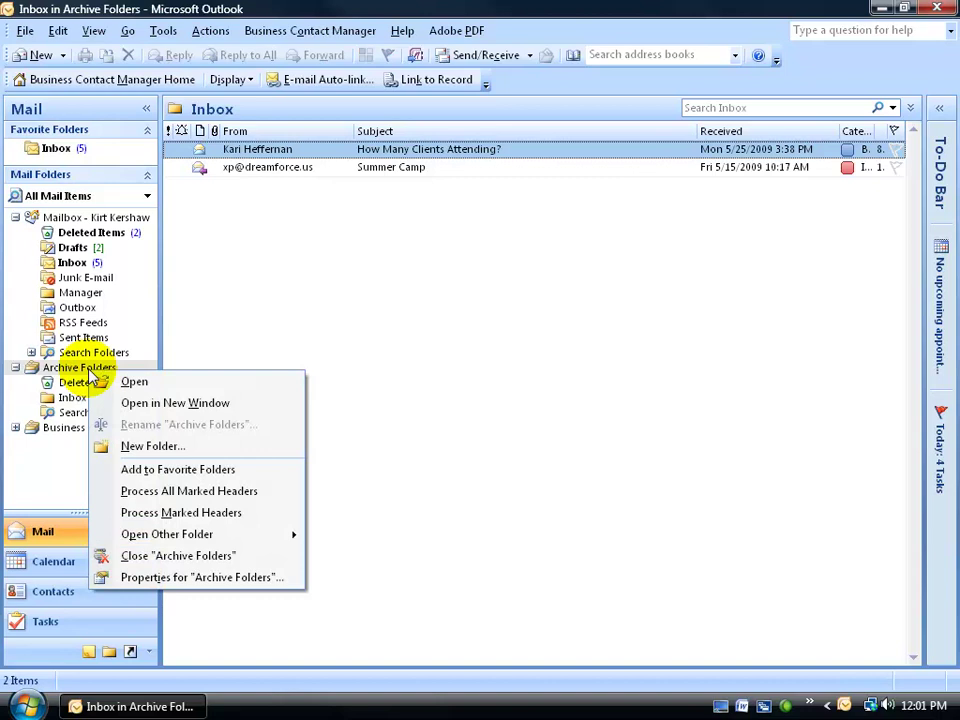
click(100, 555)
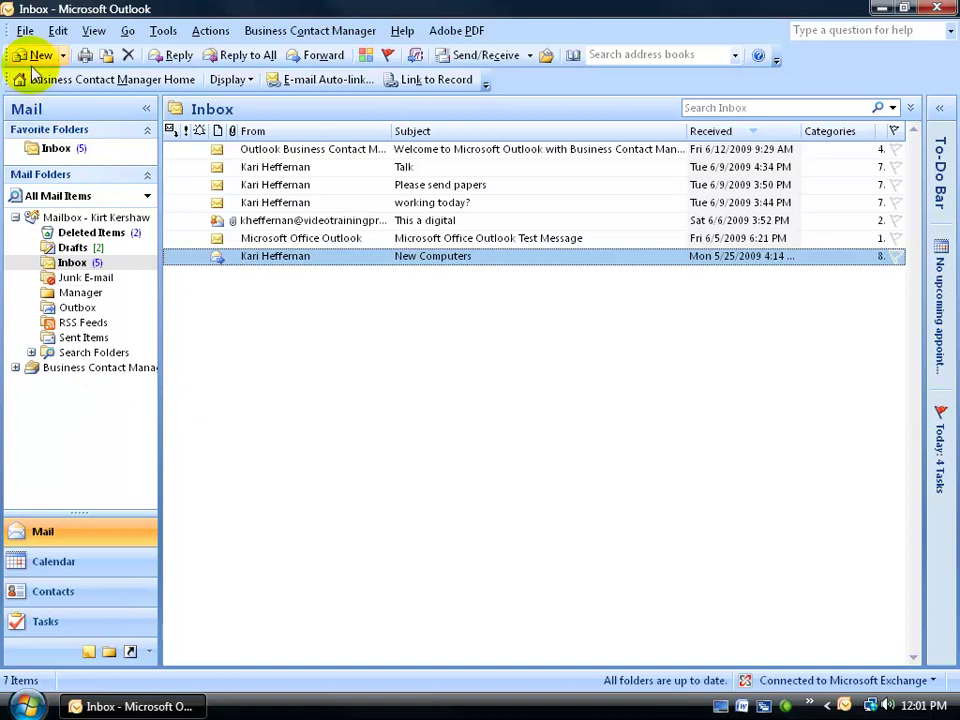
click(25, 32)
mouse_move(39, 74)
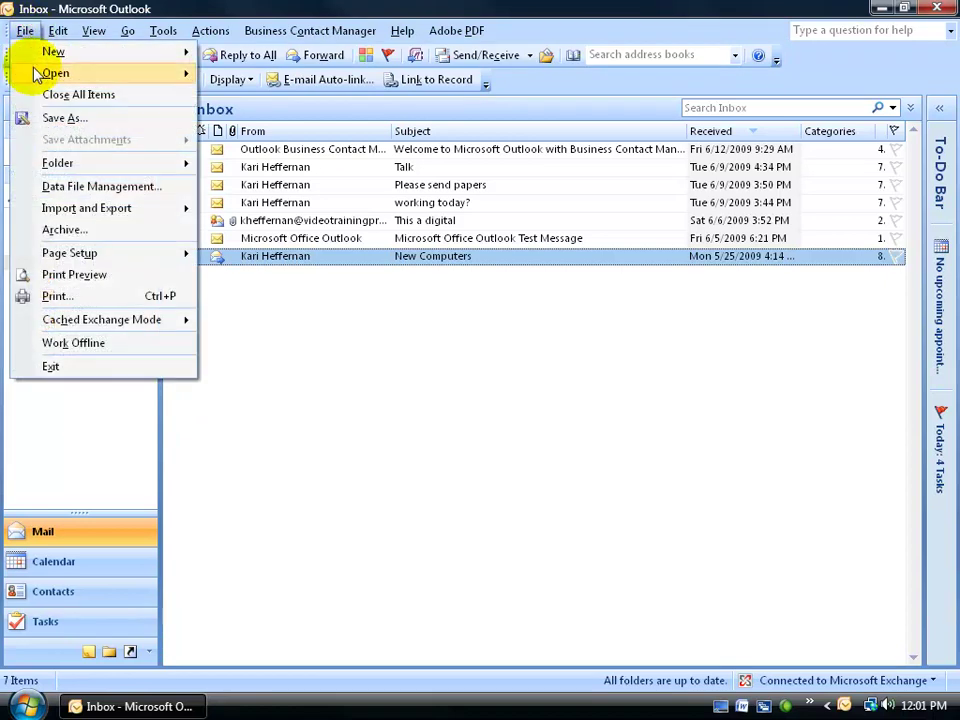
click(255, 140)
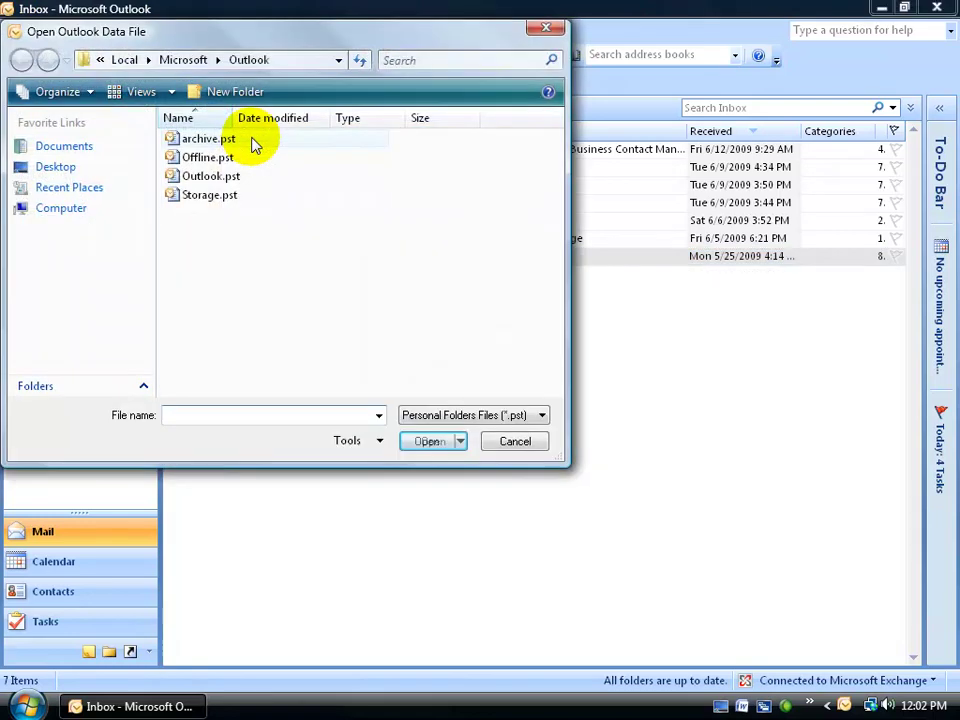
double_click(232, 140)
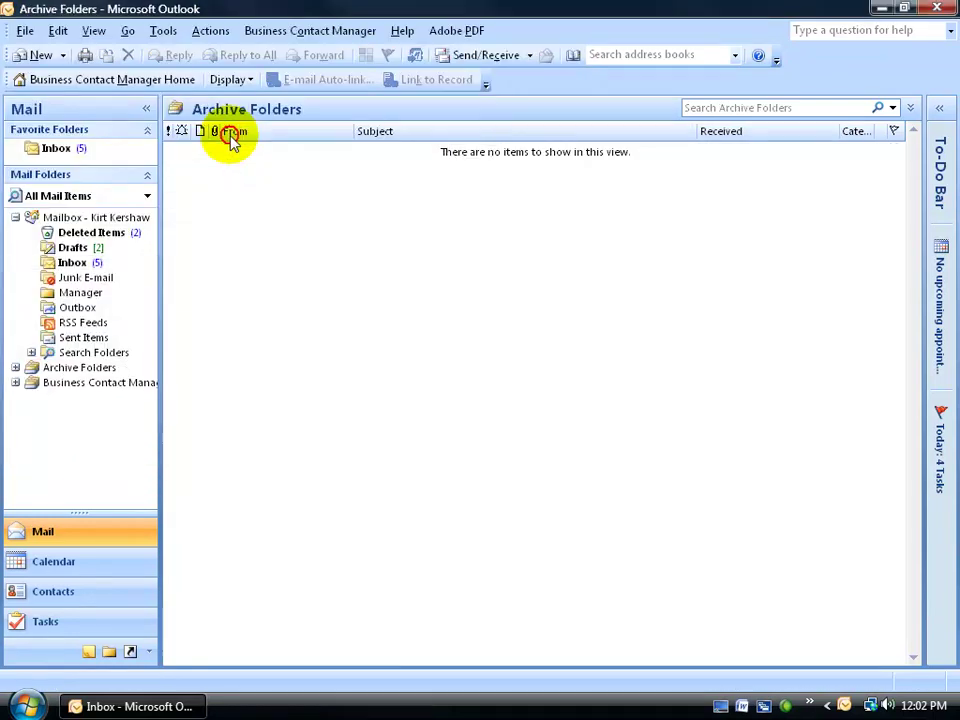
click(15, 367)
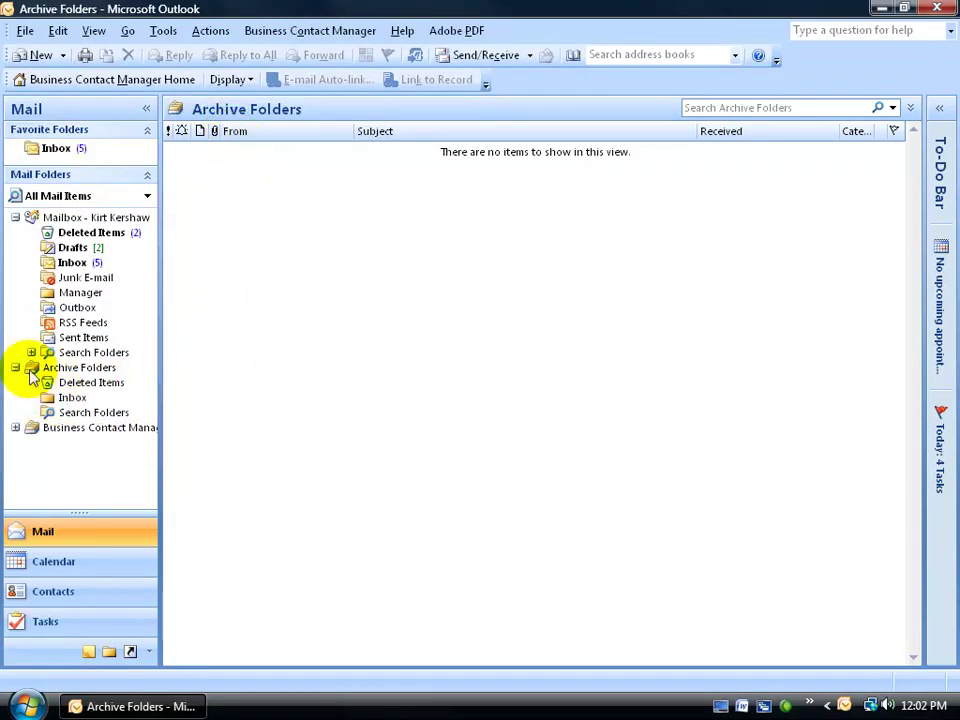
right_click(33, 368)
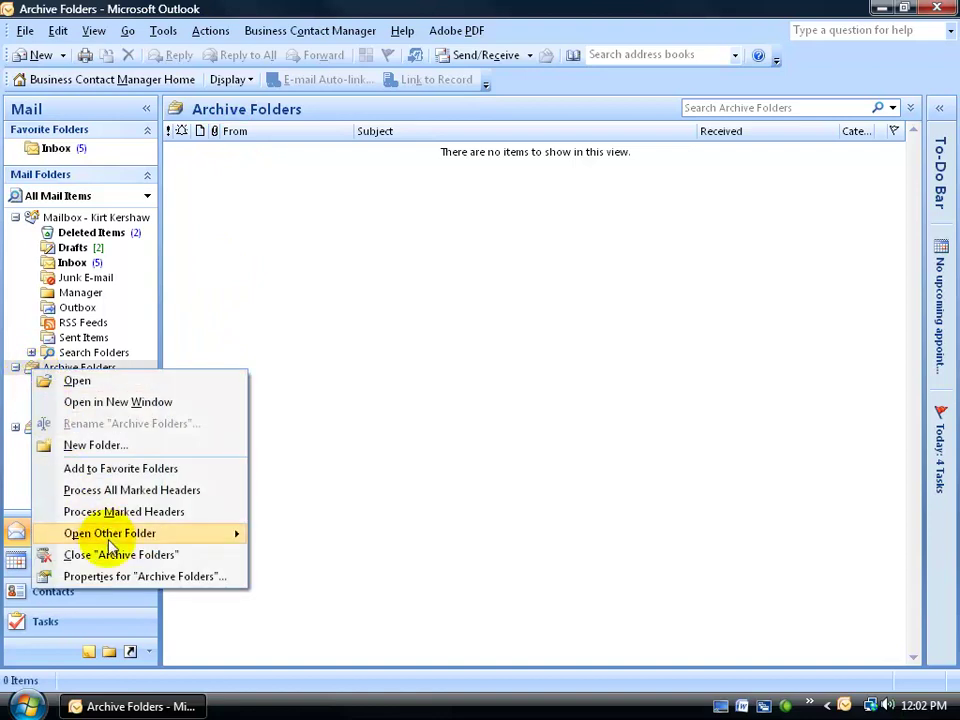
click(116, 554)
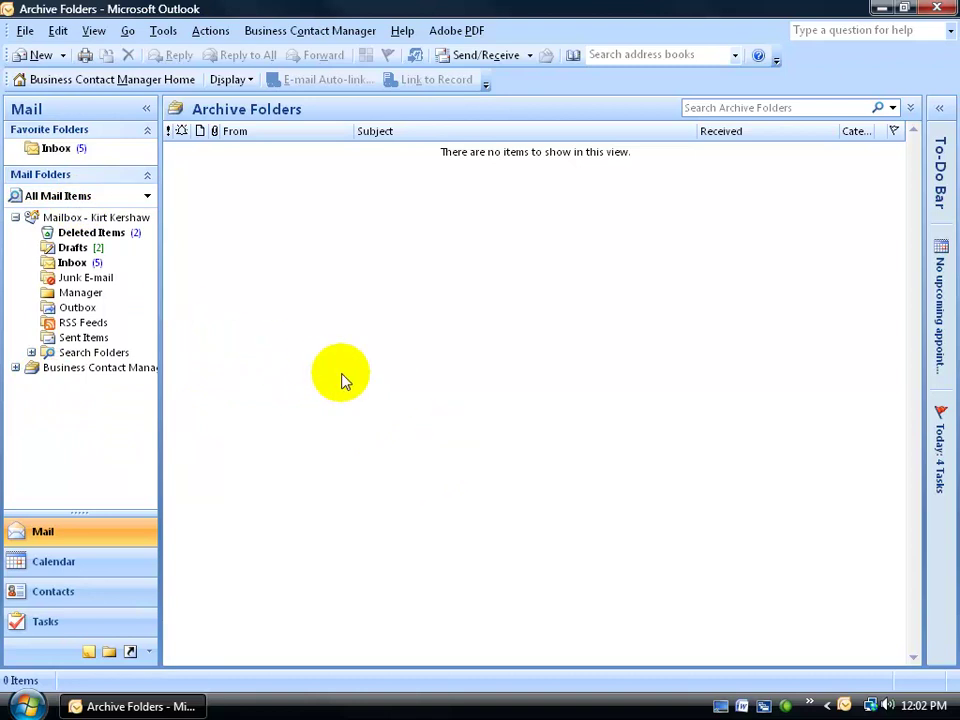
- Start an Import and Export Wizard import from another file, choosing Personal Folder File (.pst)
click(25, 30)
mouse_move(47, 212)
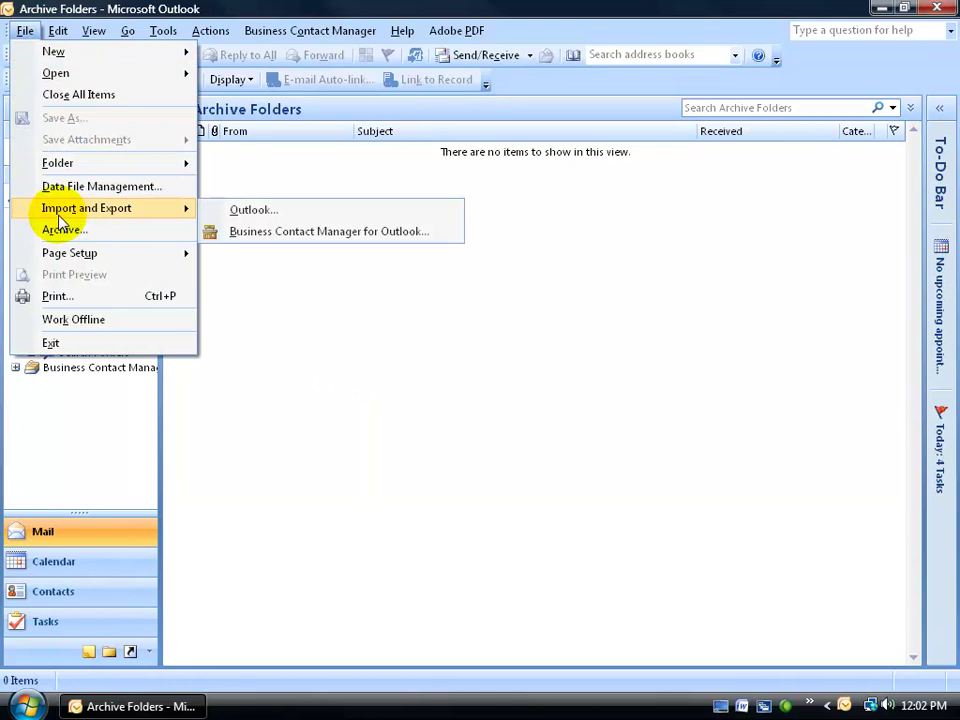
click(253, 209)
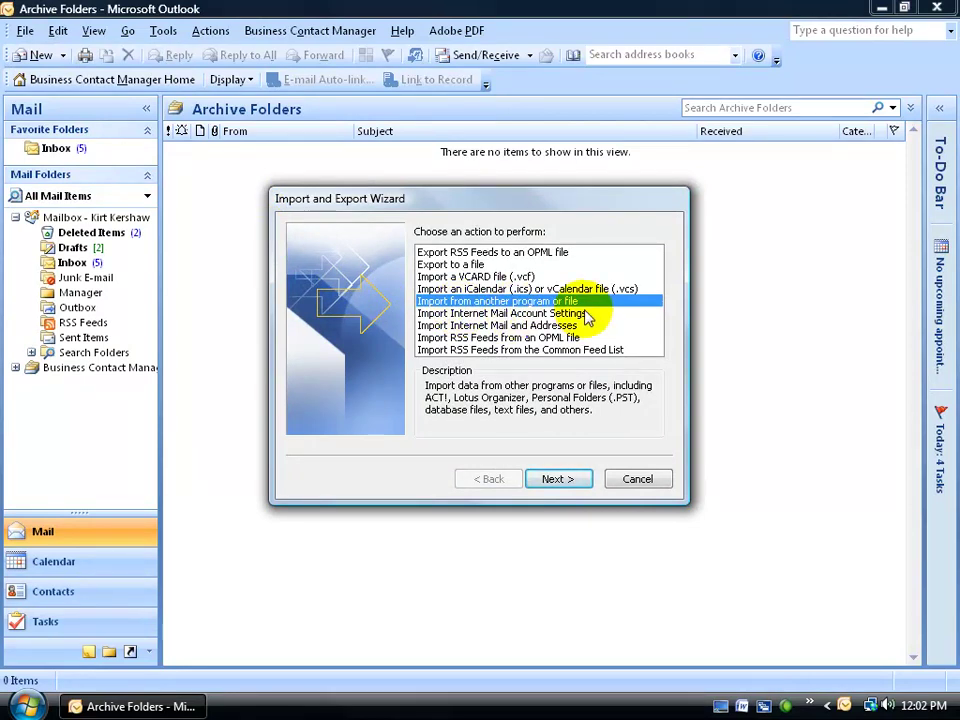
click(562, 479)
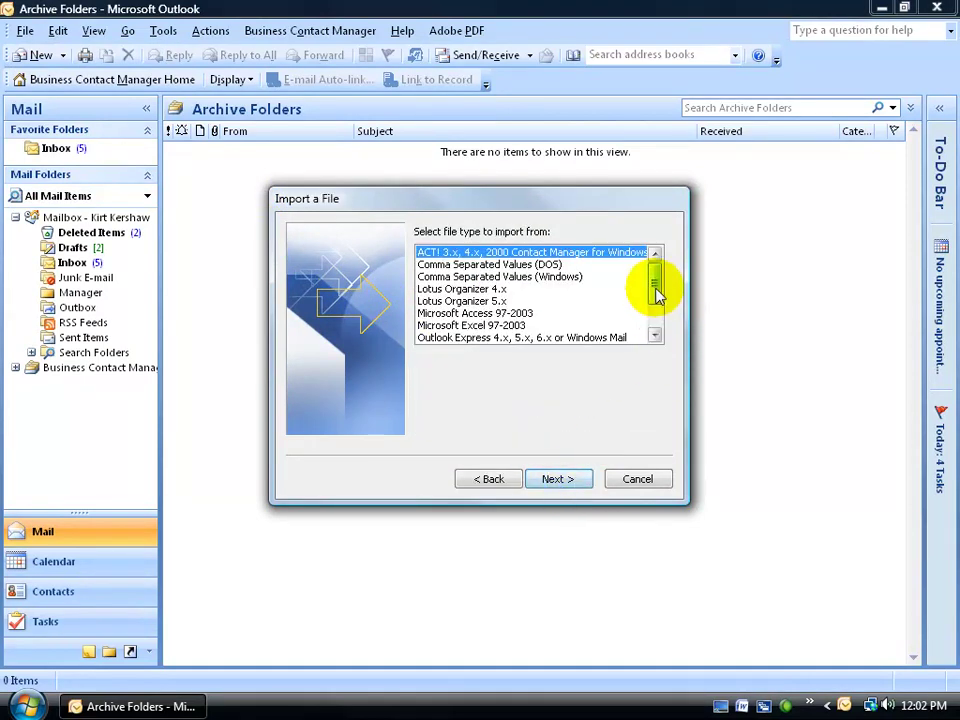
drag(656, 292, 656, 317)
click(533, 315)
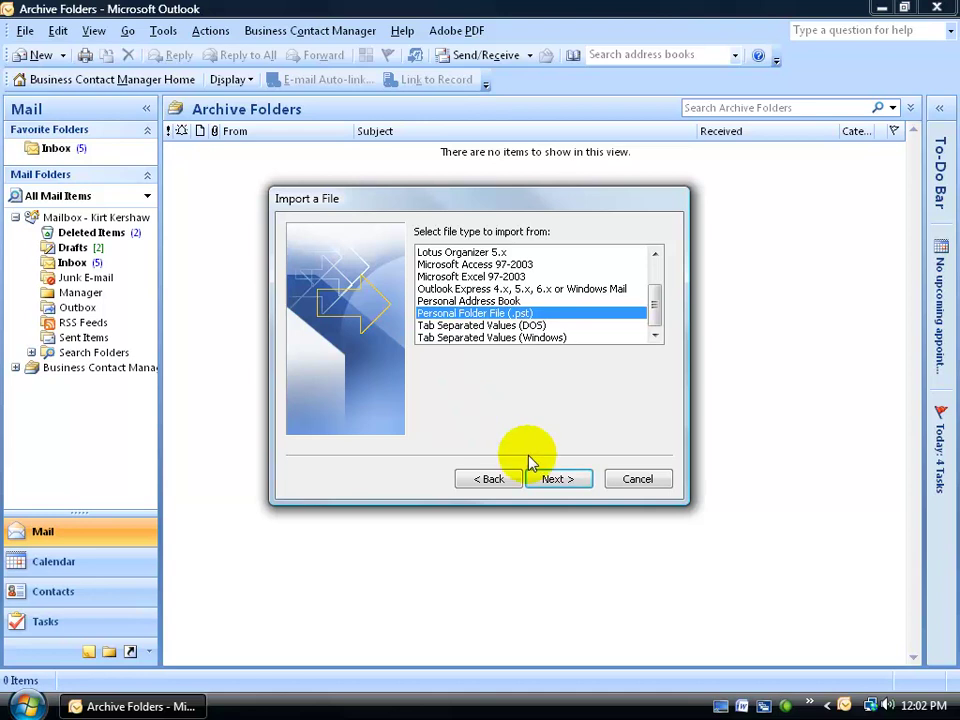
- Pick archive.pst as the file to import, with 'Do not import duplicates' selected
click(556, 477)
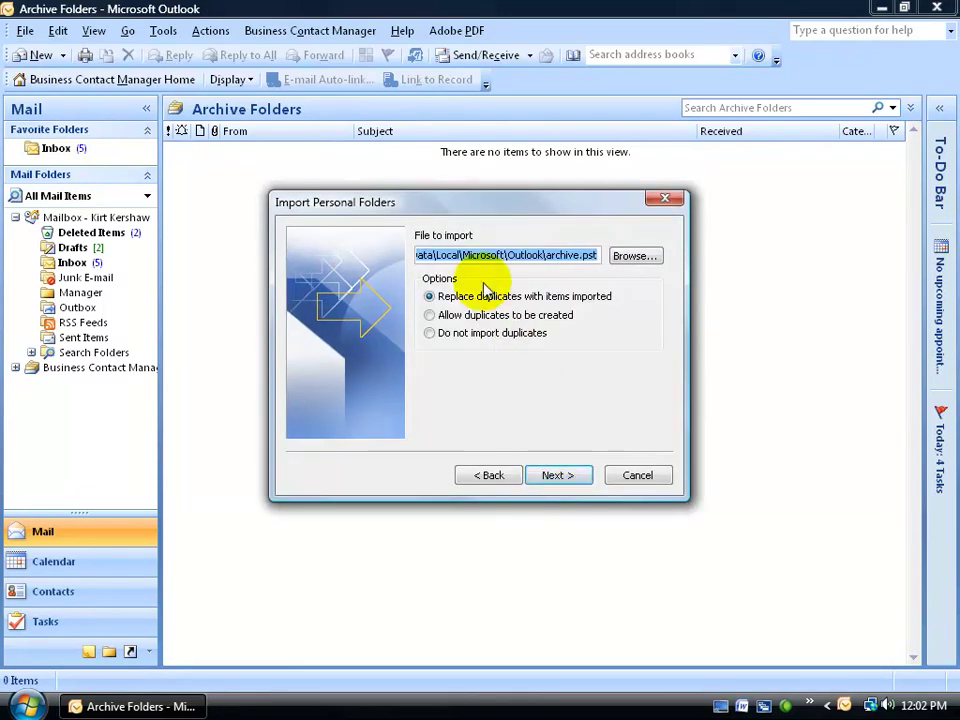
click(632, 259)
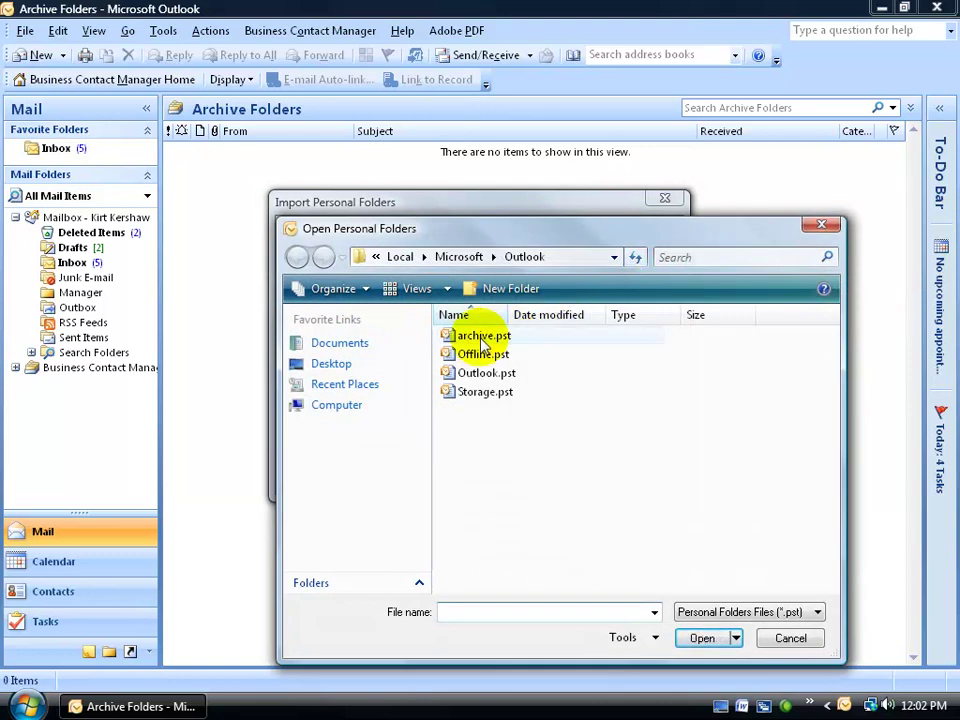
double_click(483, 338)
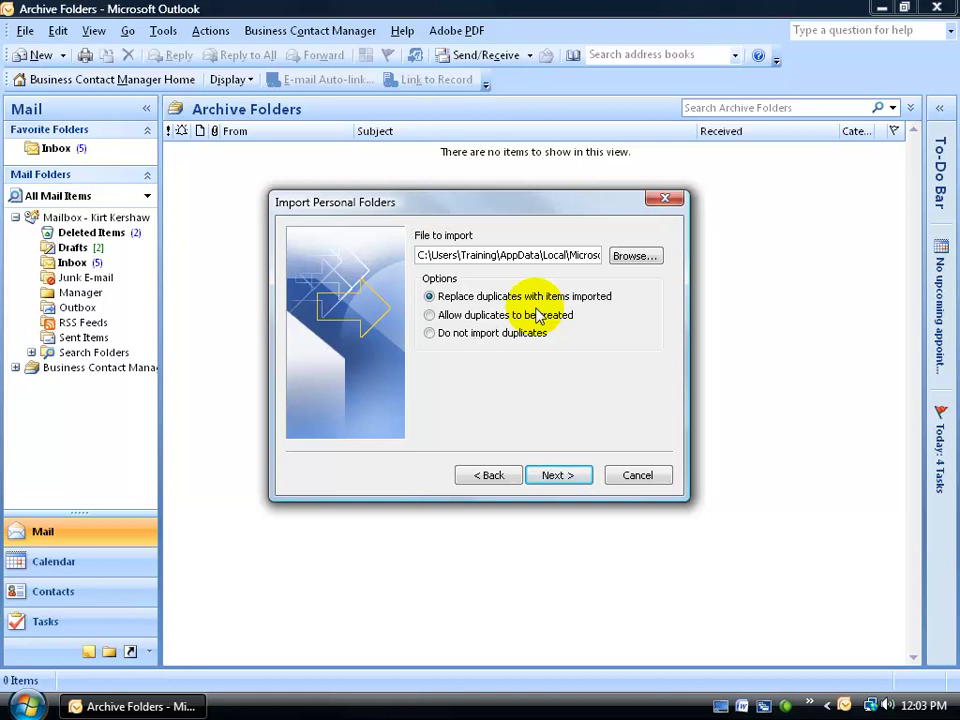
click(429, 333)
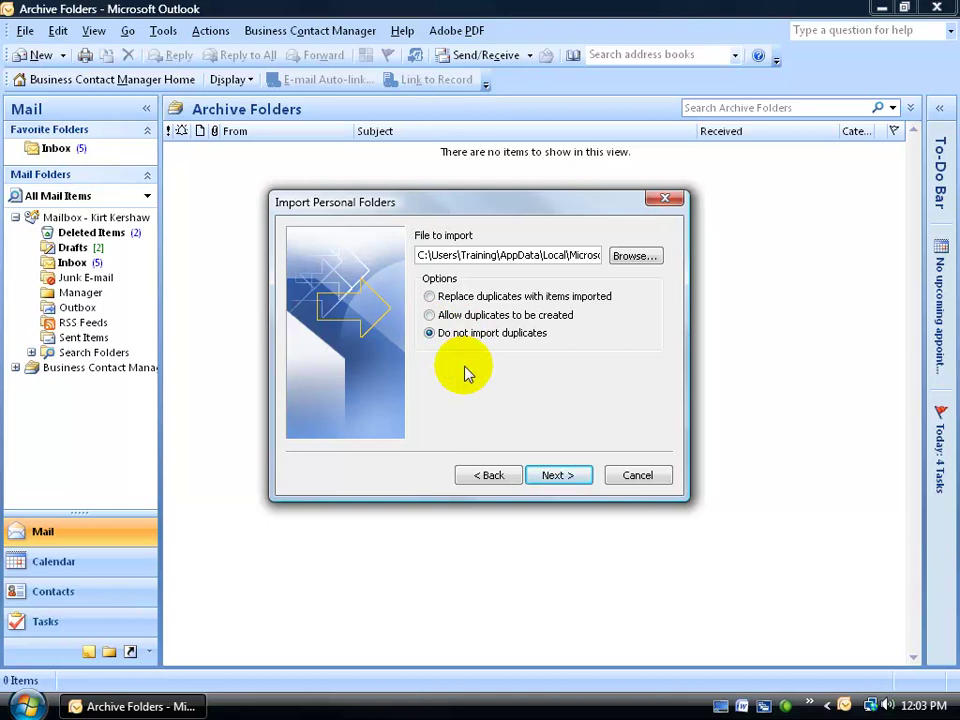
- Import the archive's Inbox into the same folder in the mailbox, not Business Contact Manager
click(556, 473)
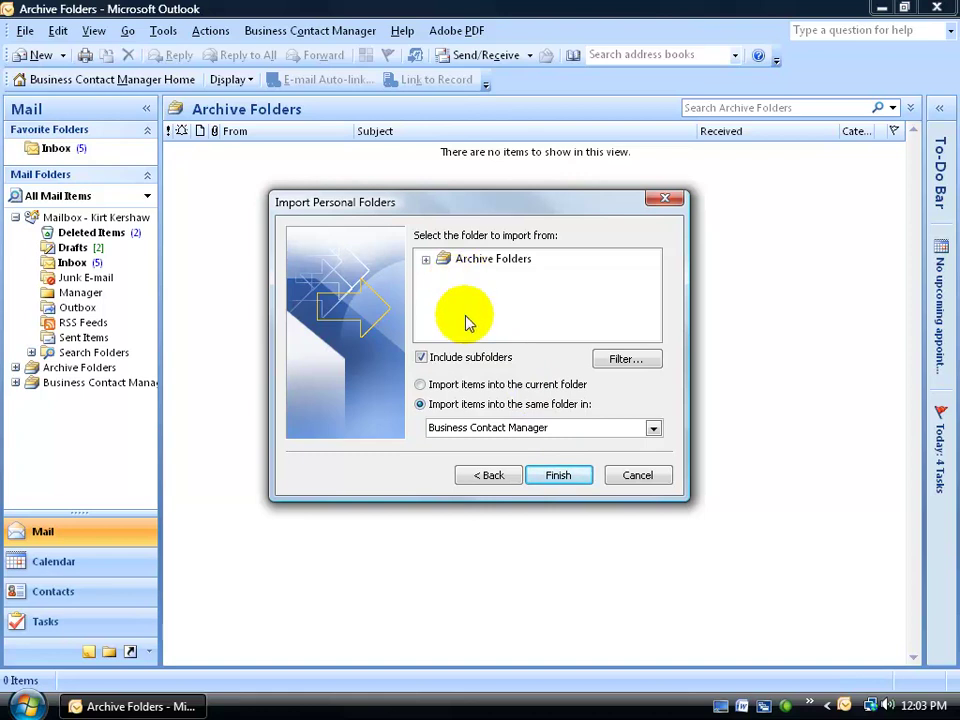
click(425, 259)
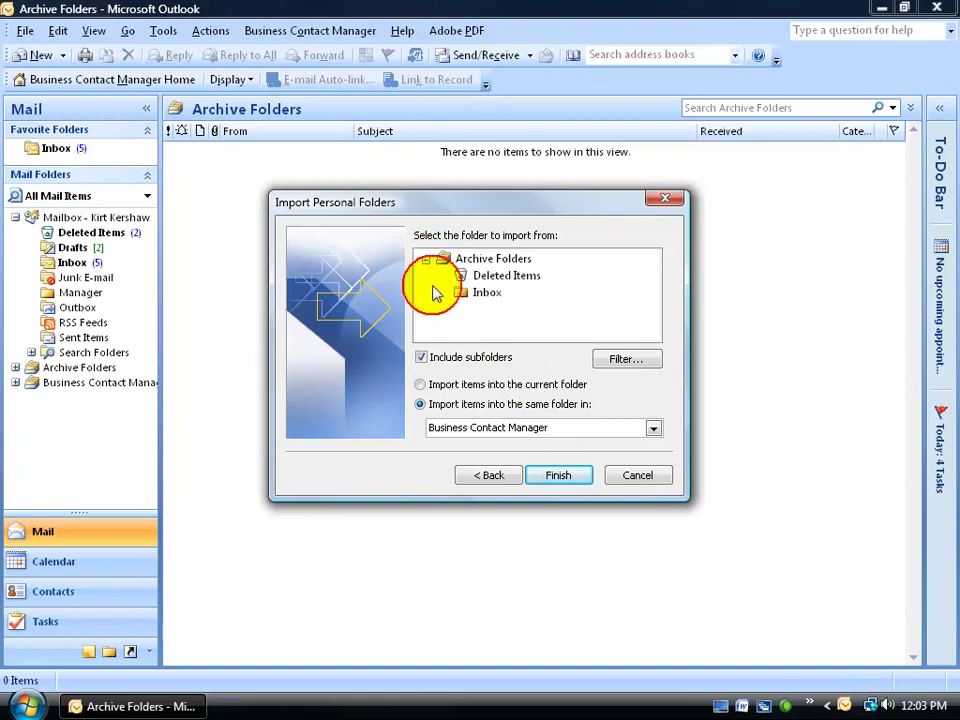
click(485, 292)
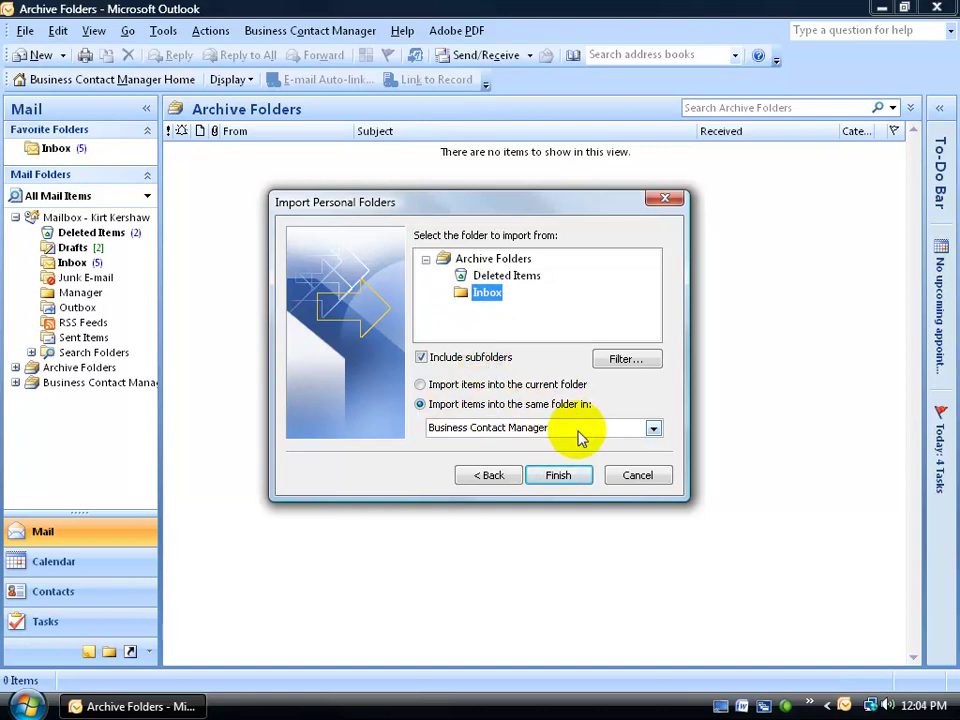
click(653, 428)
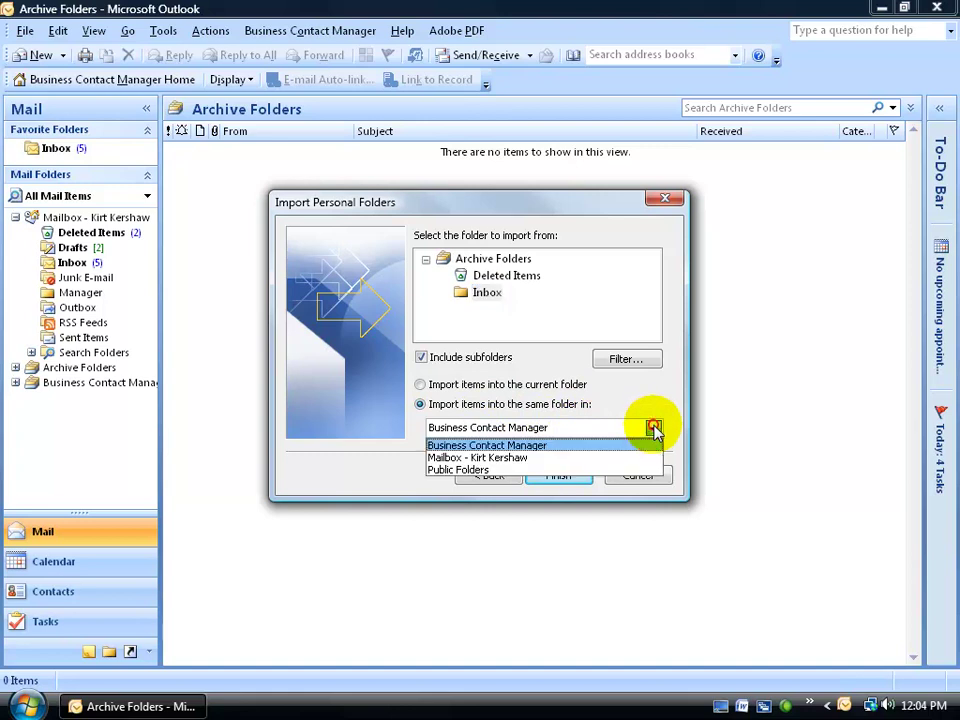
click(589, 457)
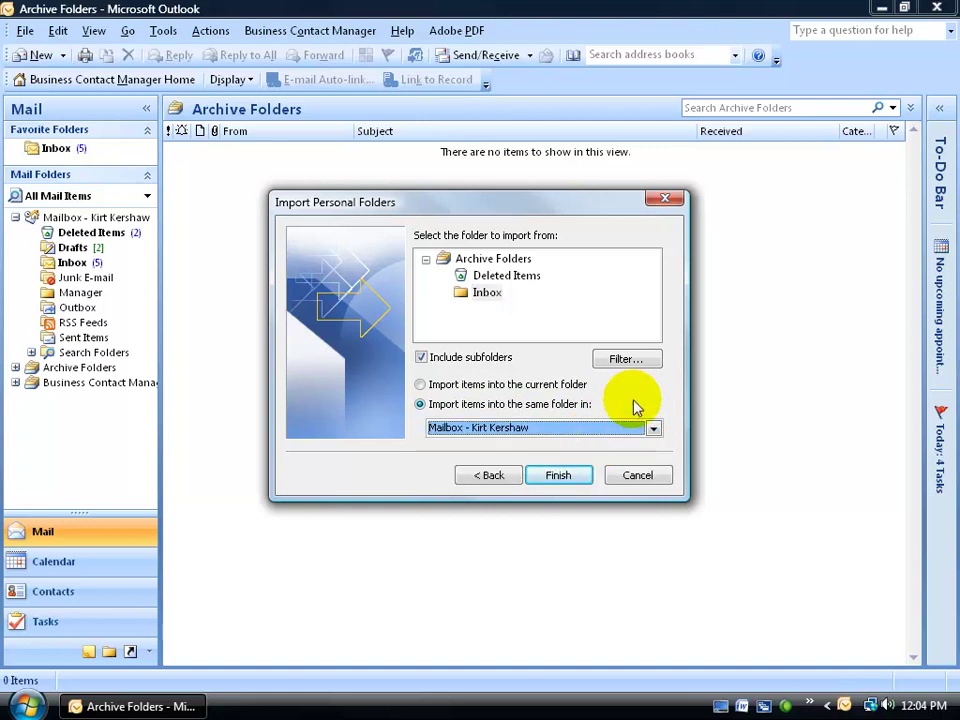
click(559, 476)
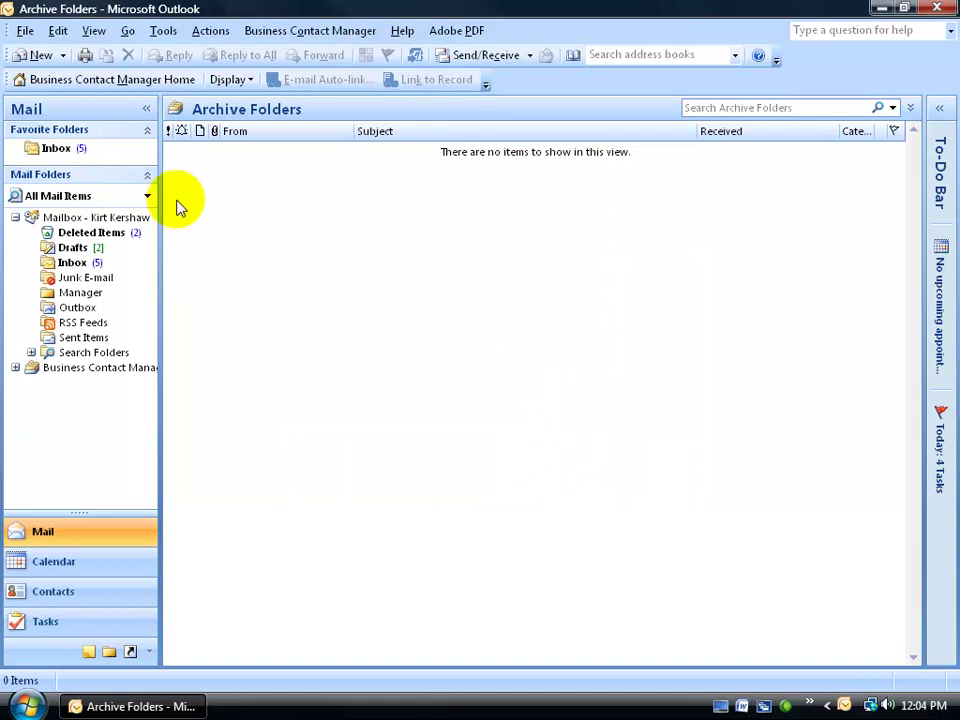
- From the mailbox Inbox, reopen archive.pst as Archive Folders via File > Open > Outlook Data File
click(47, 149)
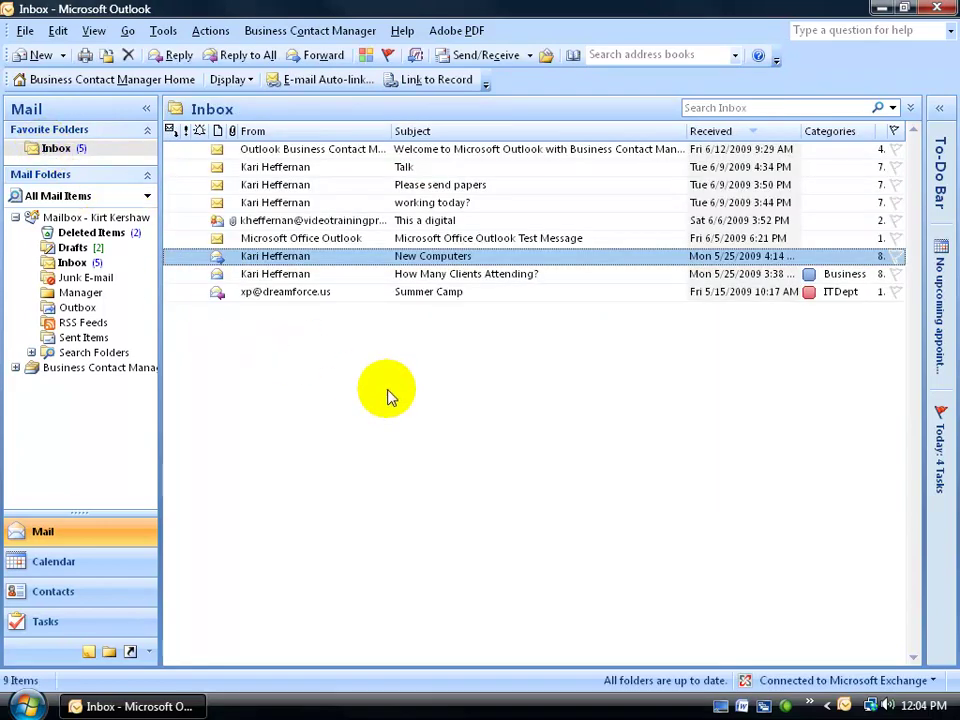
click(25, 31)
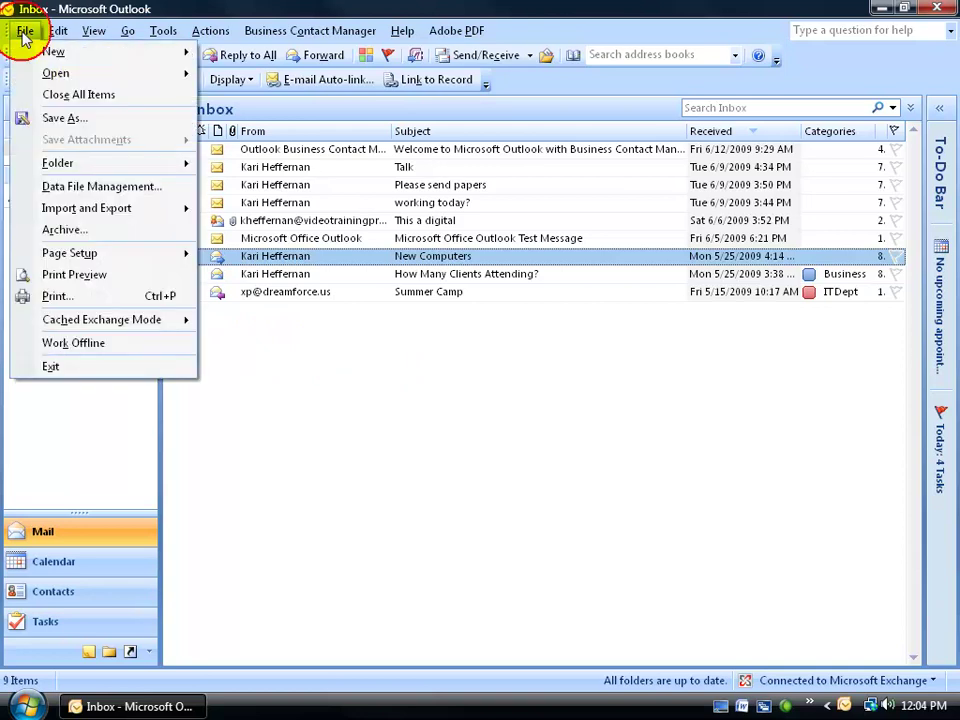
mouse_move(47, 73)
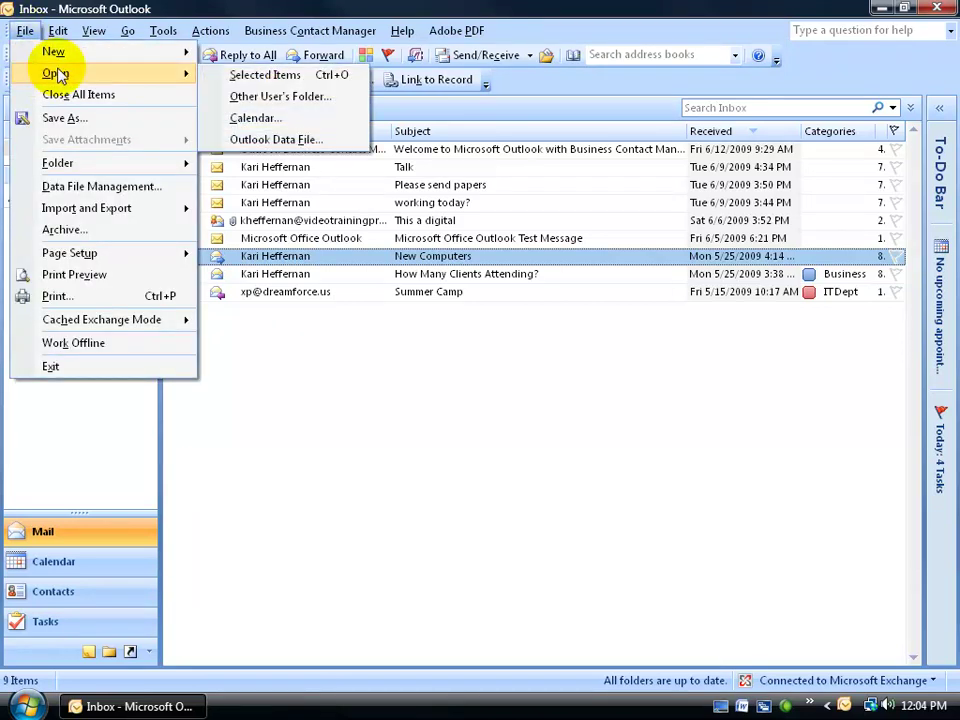
click(262, 140)
double_click(225, 141)
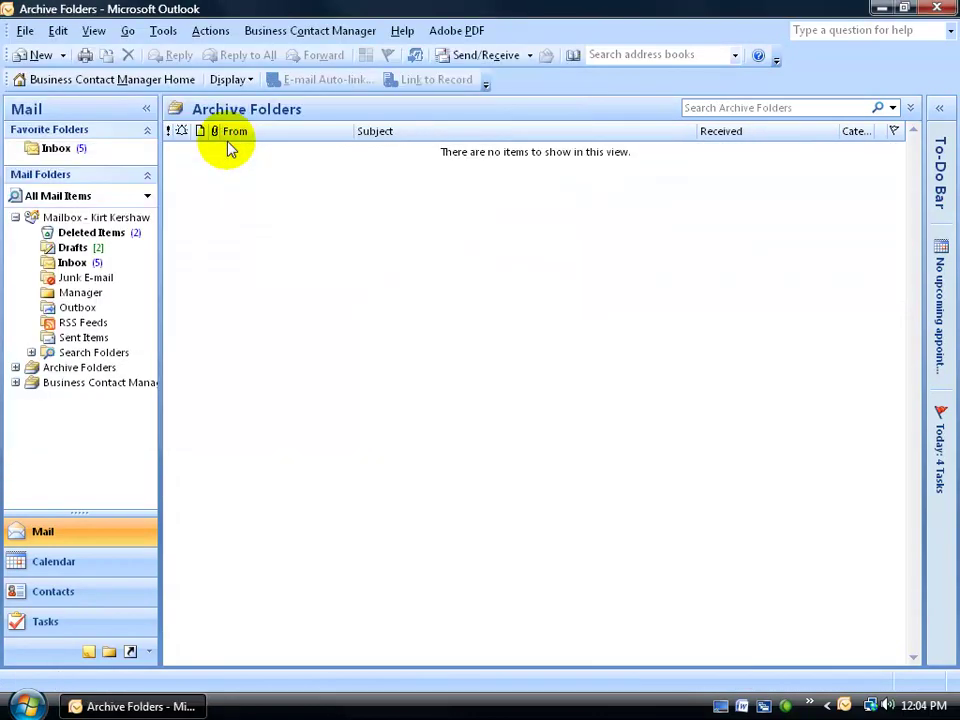
- Check the archive's Inbox, then return to the mailbox Inbox showing nine messages
click(15, 368)
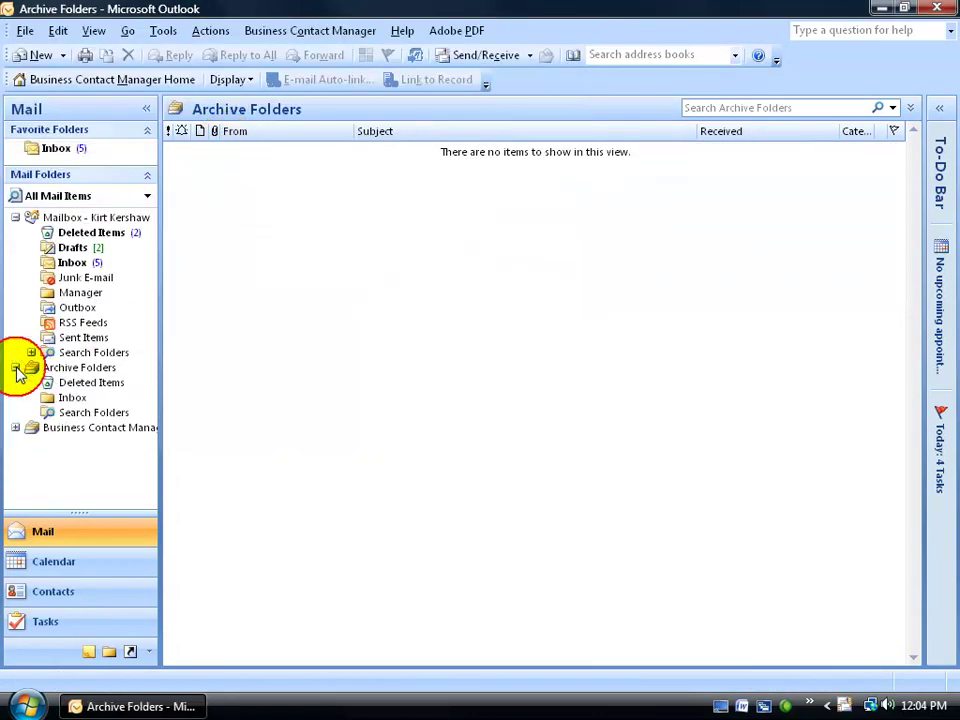
click(66, 398)
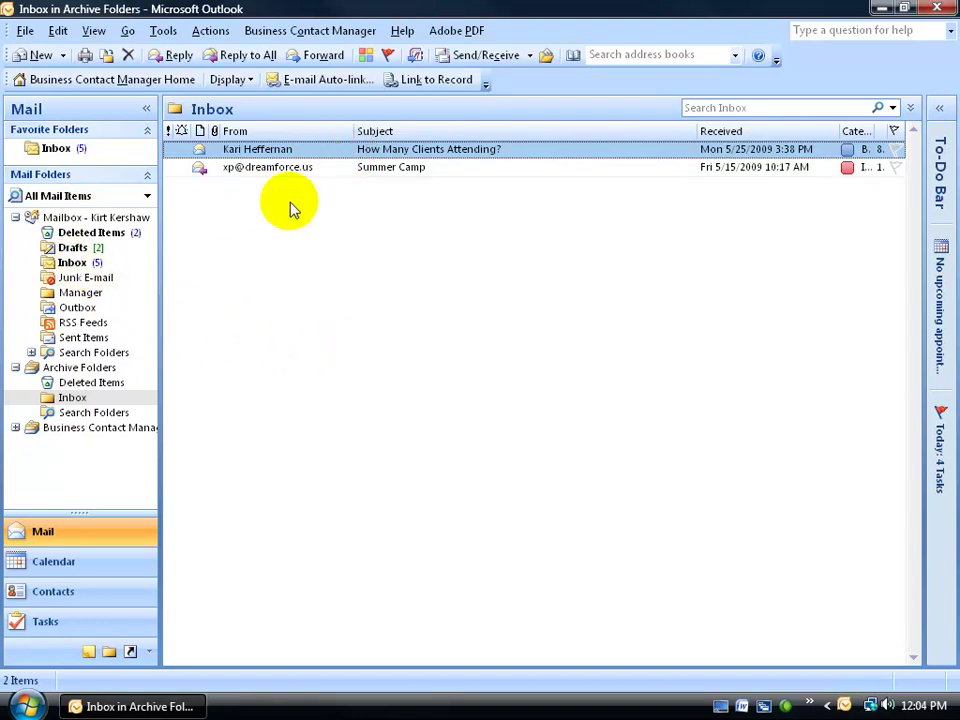
click(80, 263)
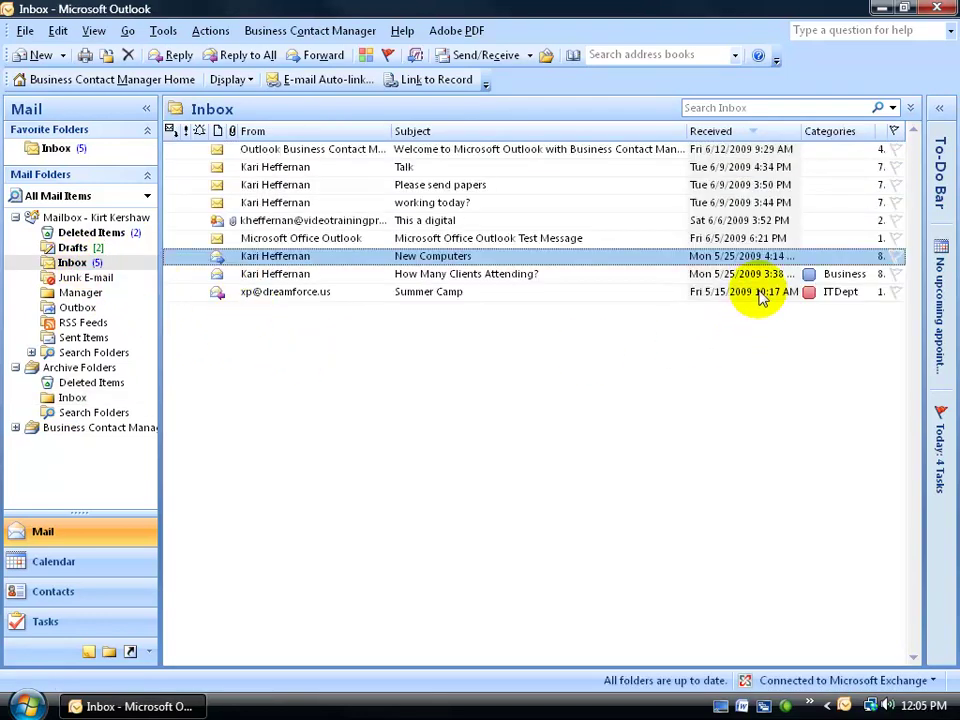